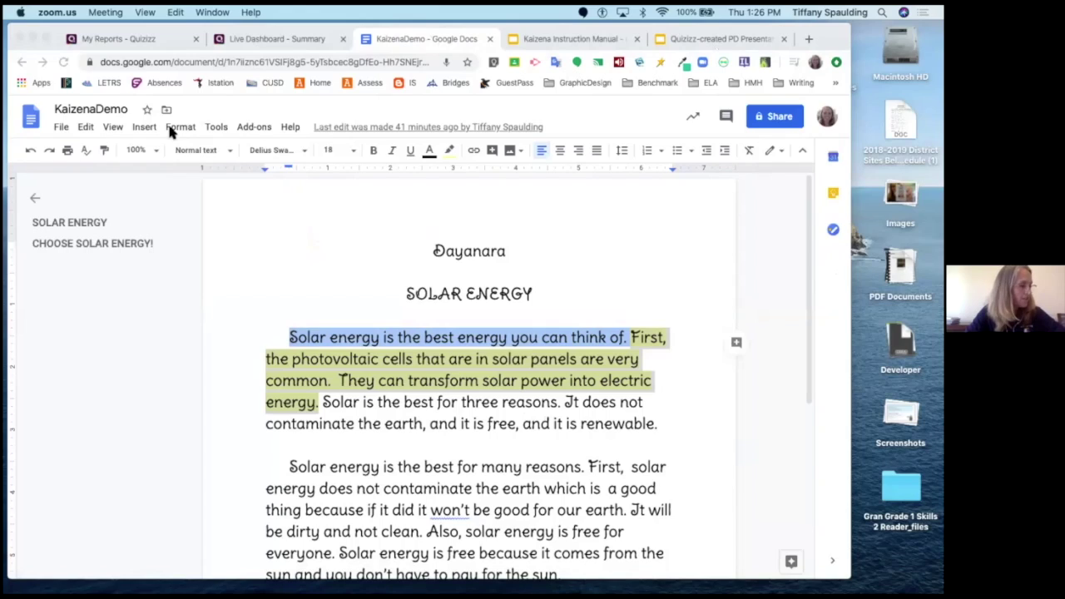
- Search the add-on store for 'kaizena' and check that its listing shows it already installed
{"action": "left_click", "coordinate": [257, 129]}
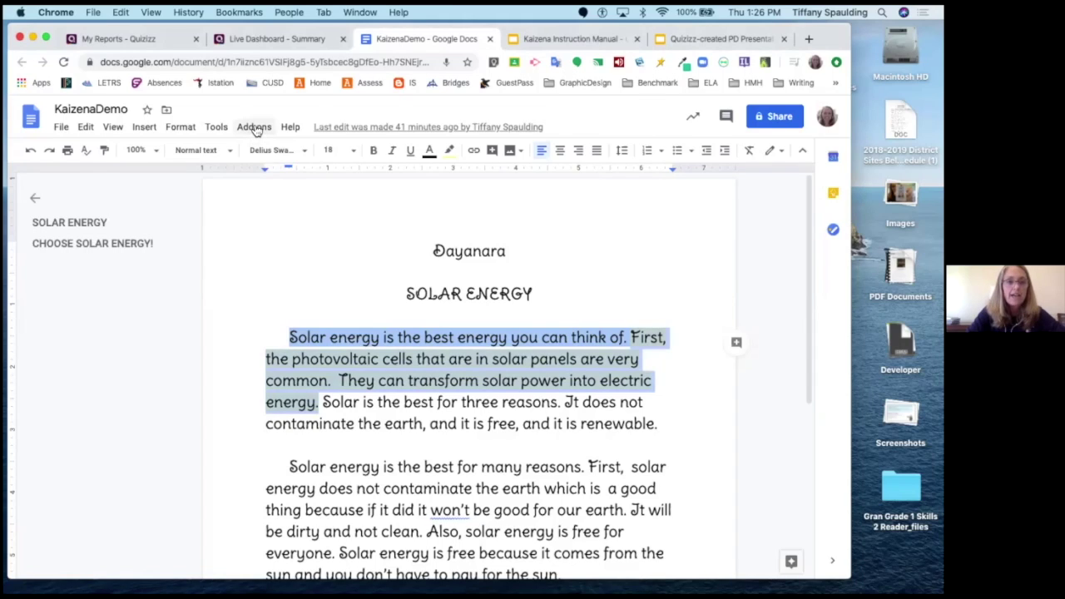
{"action": "left_click", "coordinate": [254, 127]}
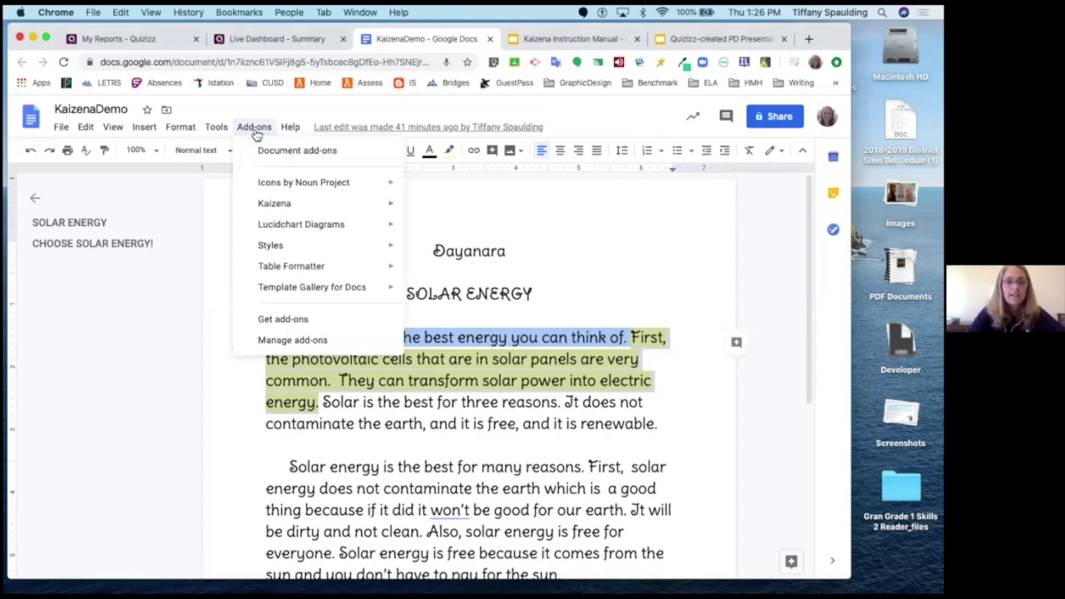
{"action": "left_click", "coordinate": [277, 321]}
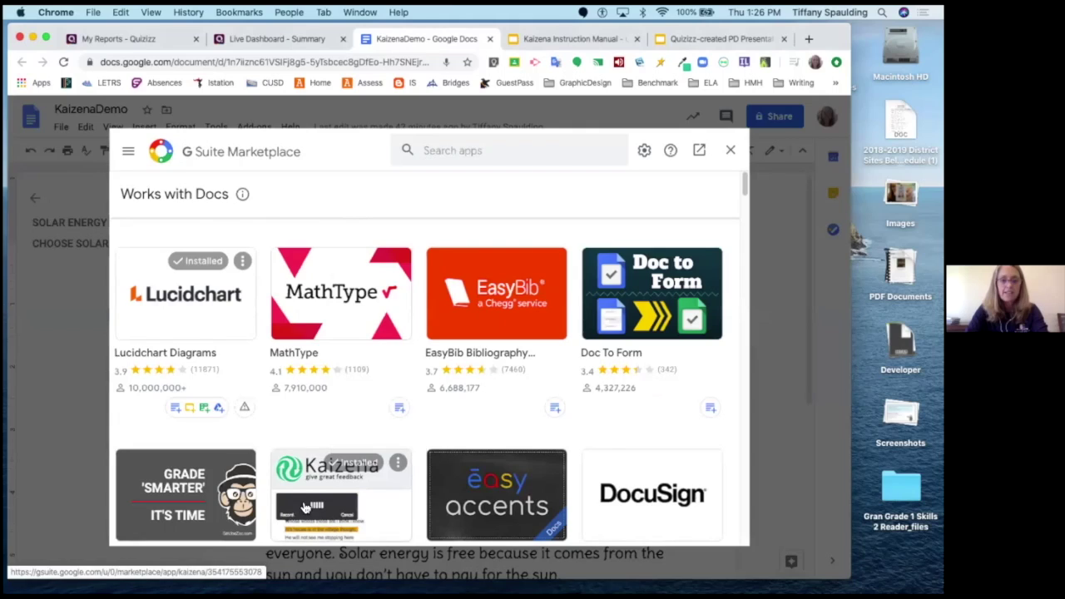
{"action": "left_click", "coordinate": [458, 148]}
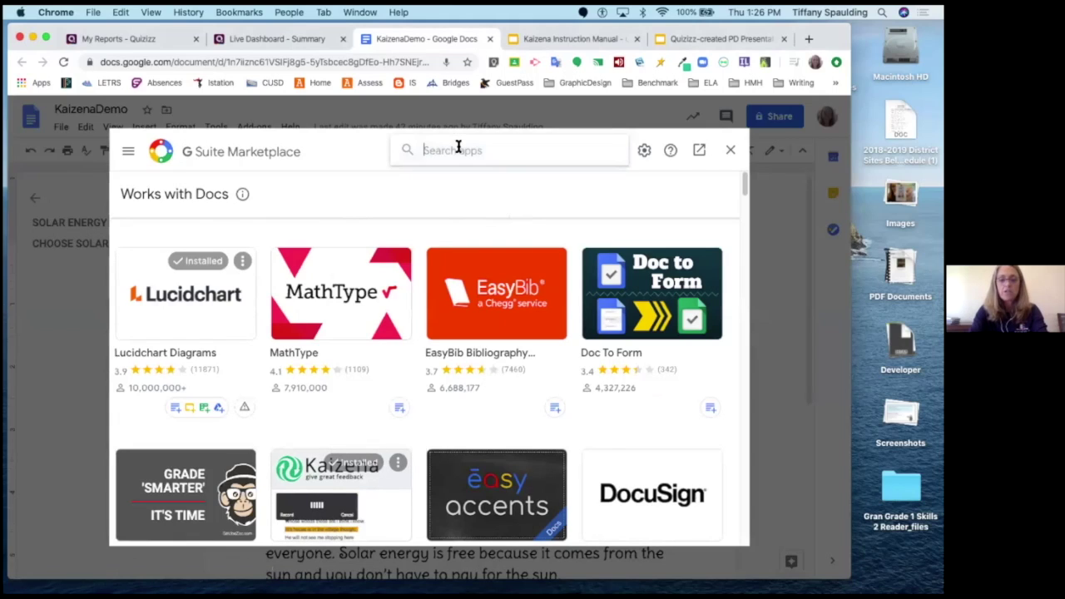
{"action": "type", "text": "kaizen"}
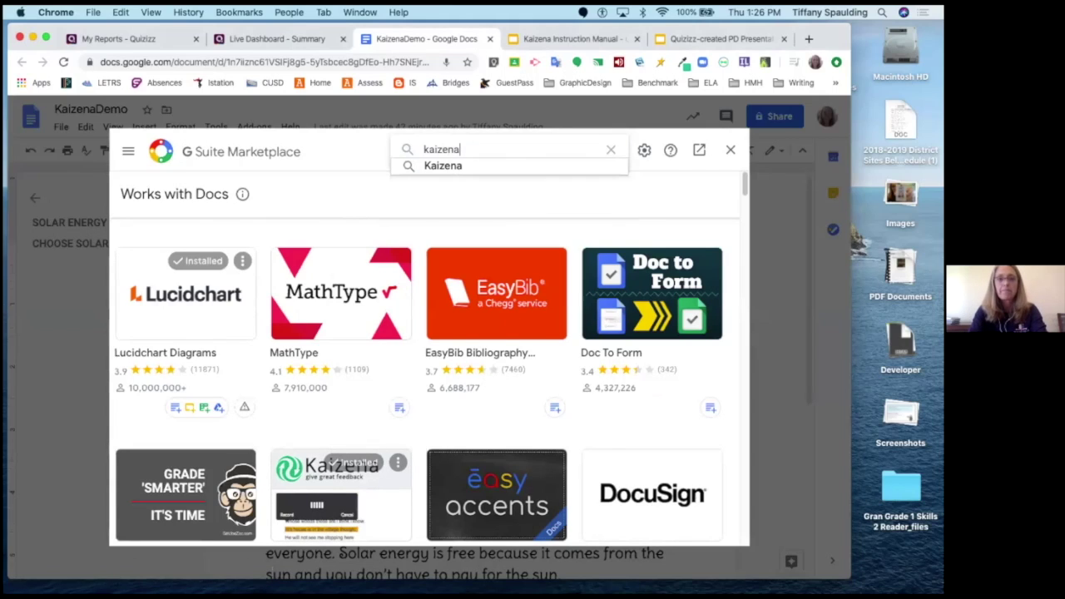
{"action": "type", "text": "a"}
{"action": "key", "text": "Return"}
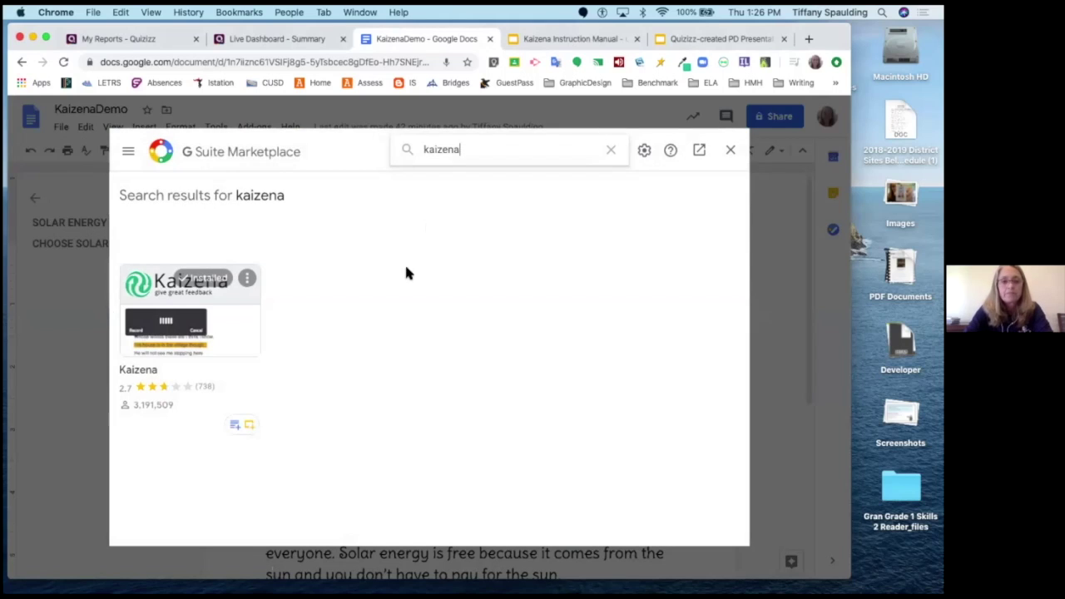
{"action": "left_click", "coordinate": [237, 342]}
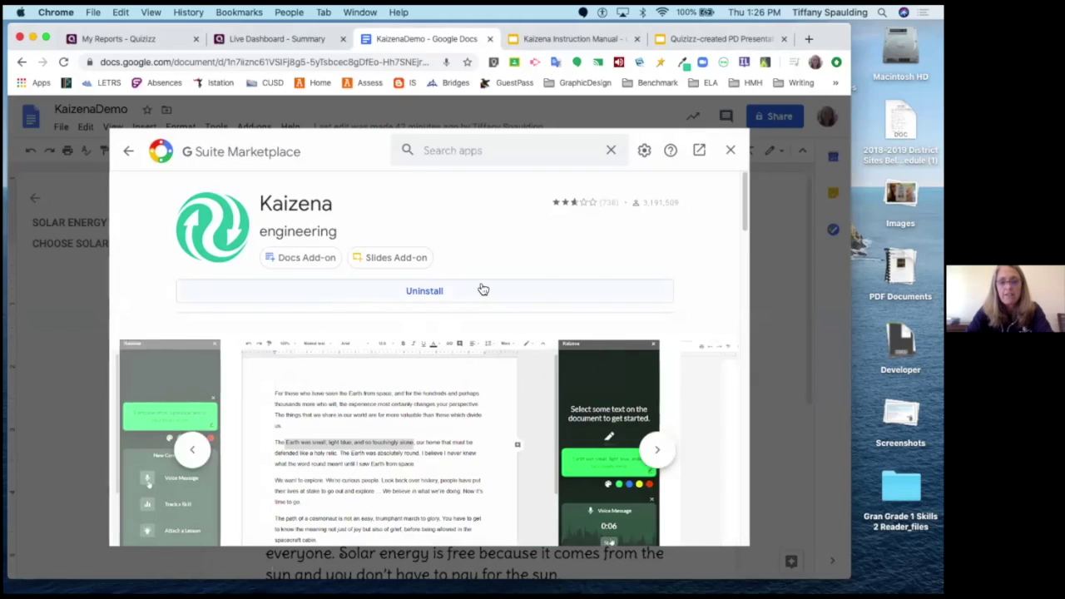
{"action": "left_click", "coordinate": [127, 157]}
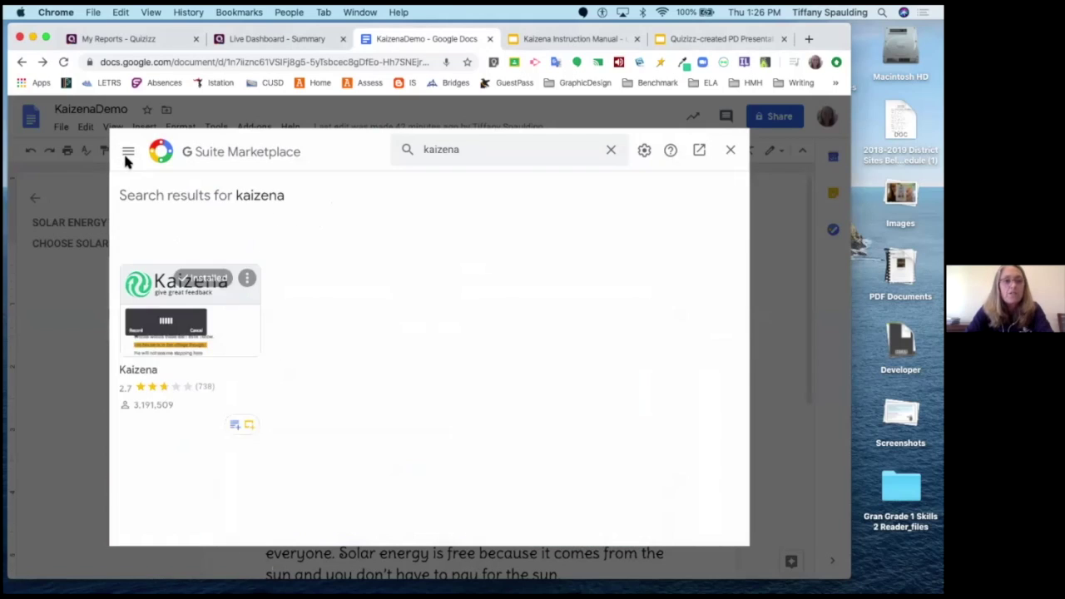
{"action": "left_click", "coordinate": [731, 150]}
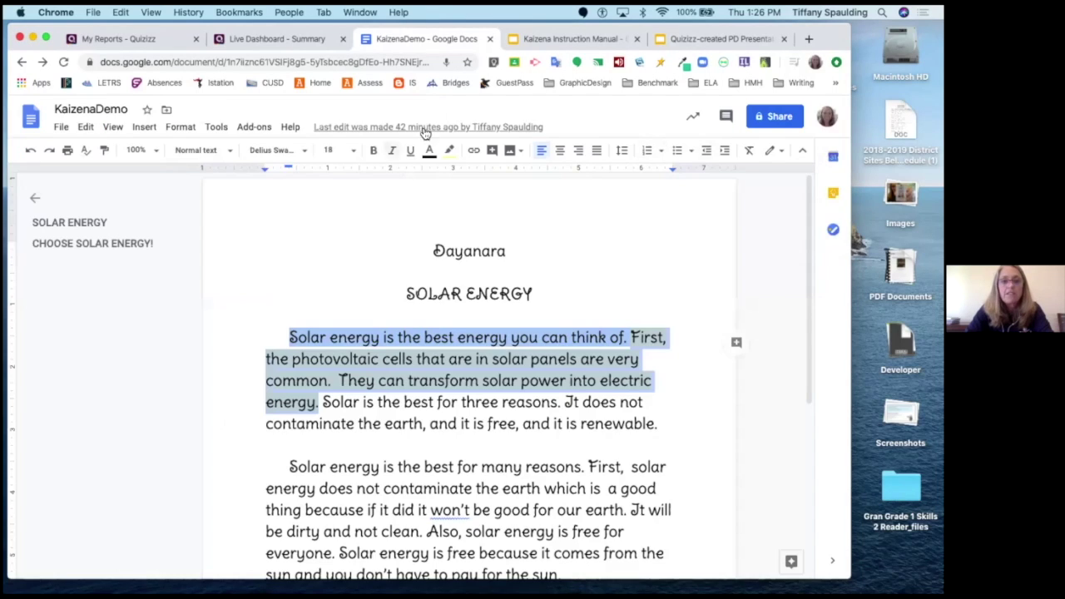
- Launch Kaizena from the Add-ons menu and dismiss the draft comment to reveal the feedback feed
{"action": "left_click", "coordinate": [254, 127]}
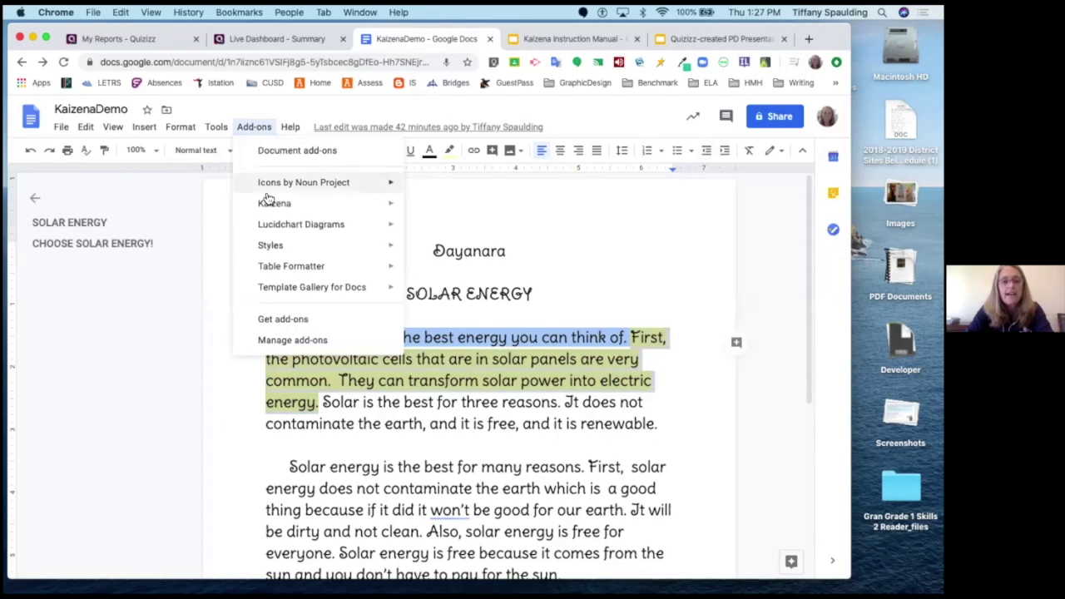
{"action": "mouse_move", "coordinate": [392, 207]}
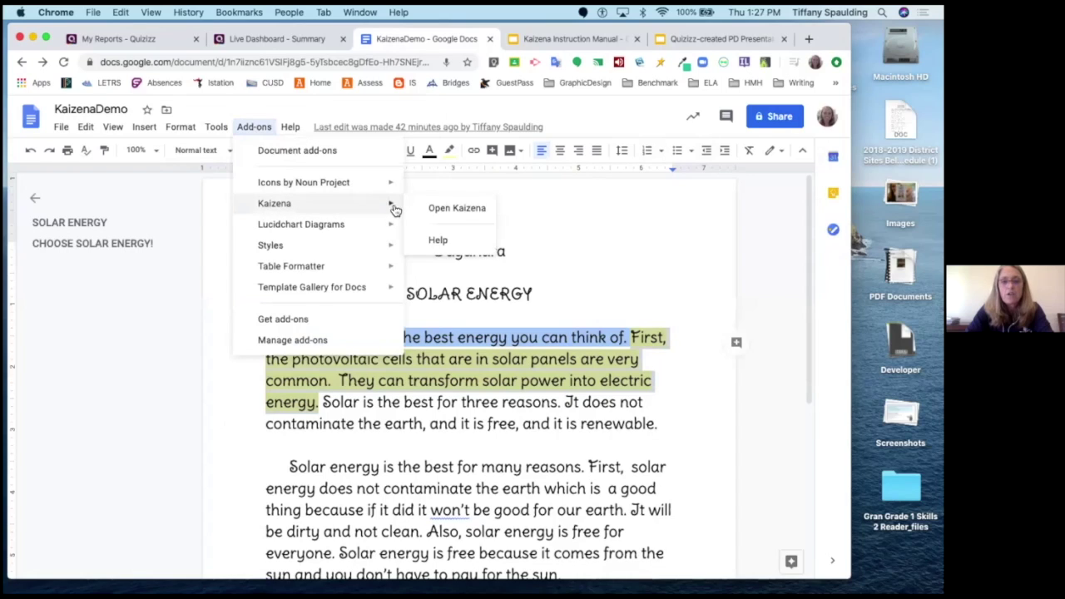
{"action": "left_click", "coordinate": [434, 208]}
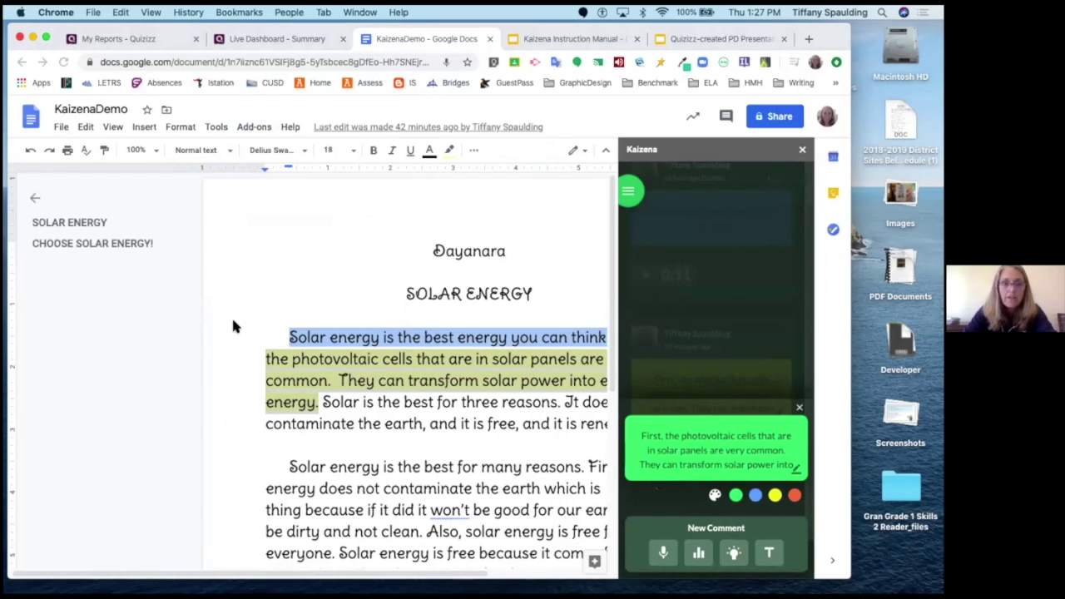
{"action": "left_click", "coordinate": [799, 410]}
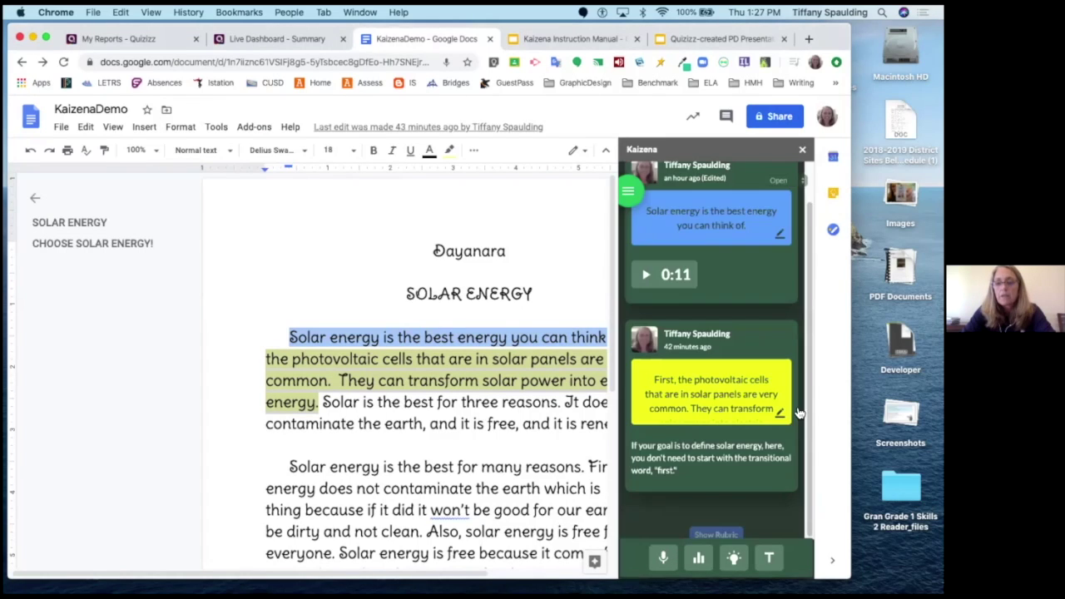
- Check Kaizena's menu and skills list, then select 'Solar energy is the best for many reasons.'
{"action": "left_click", "coordinate": [627, 194]}
{"action": "left_click", "coordinate": [633, 198]}
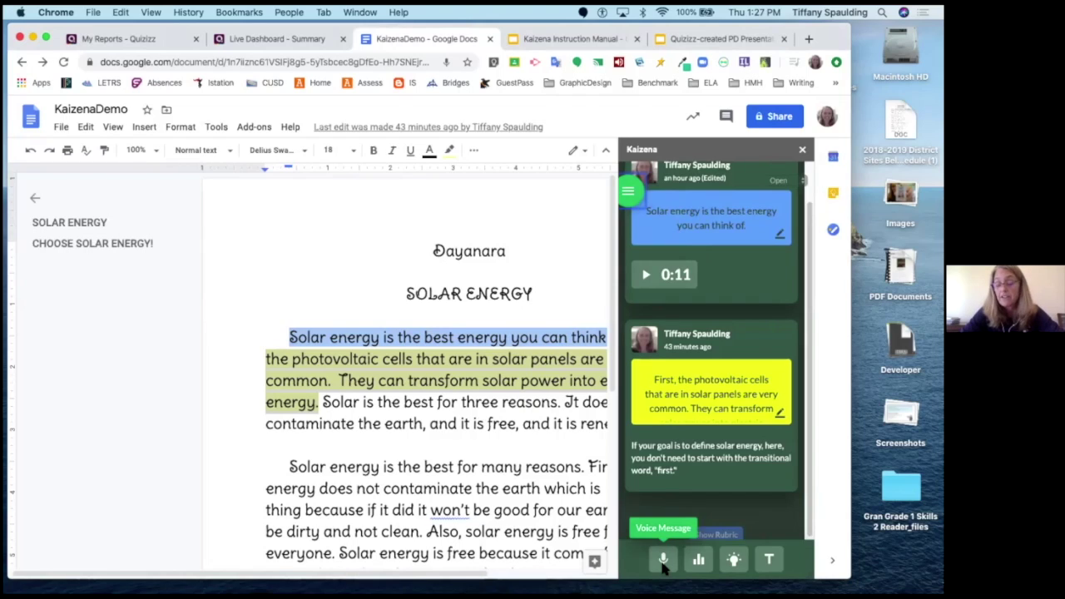
{"action": "left_click", "coordinate": [699, 563]}
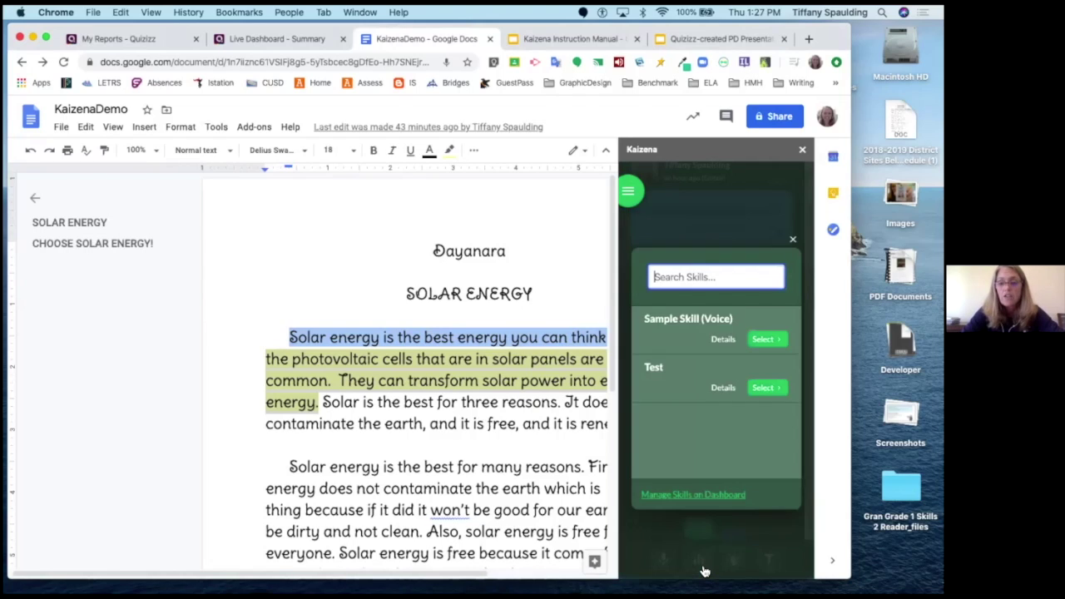
{"action": "left_click", "coordinate": [663, 564]}
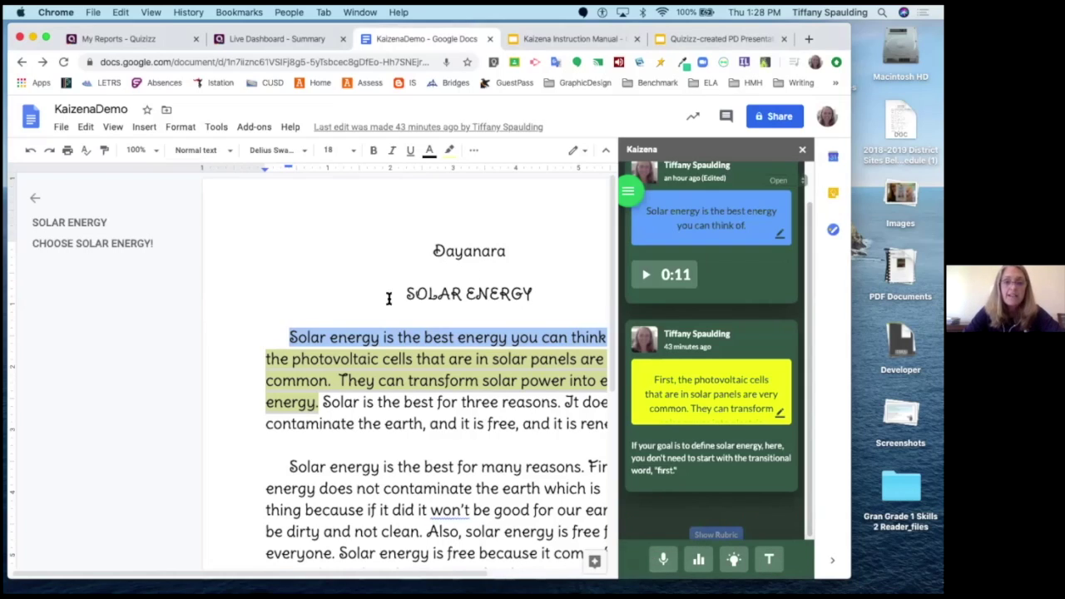
{"action": "left_click", "coordinate": [309, 341]}
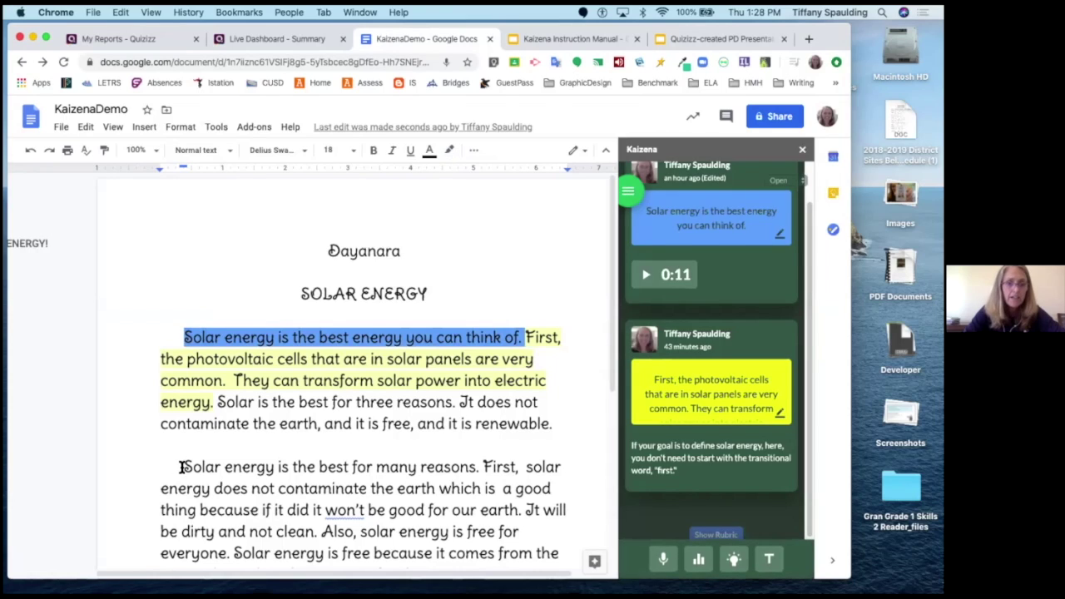
{"action": "left_click_drag", "start_coordinate": [181, 467], "coordinate": [479, 468]}
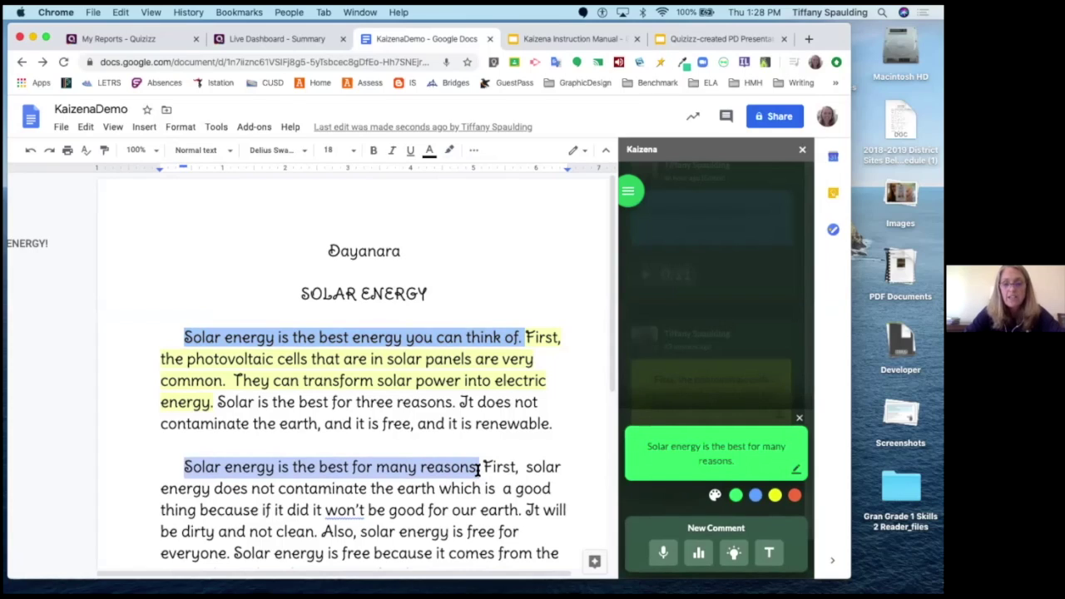
- Highlight the selected sentence yellow and post a recorded voice comment on it
{"action": "left_click", "coordinate": [775, 496]}
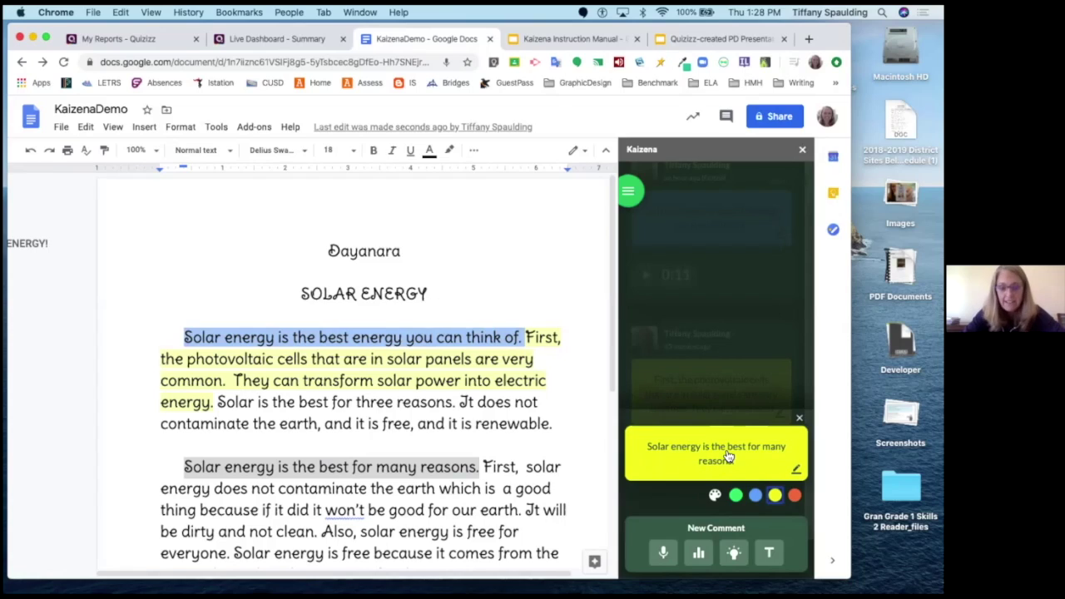
{"action": "left_click", "coordinate": [664, 554]}
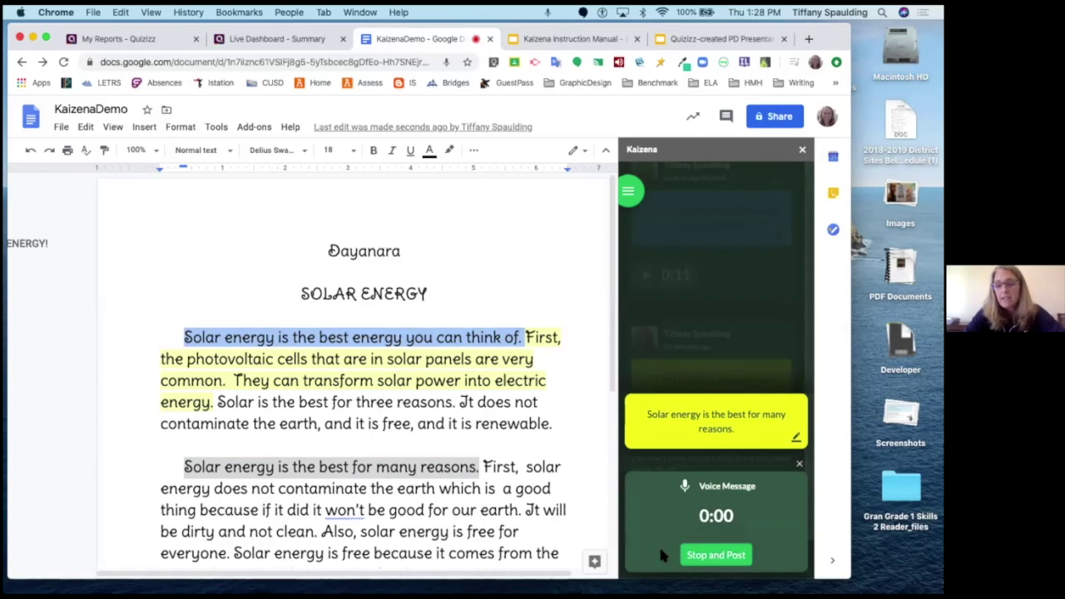
{"action": "left_click", "coordinate": [714, 559]}
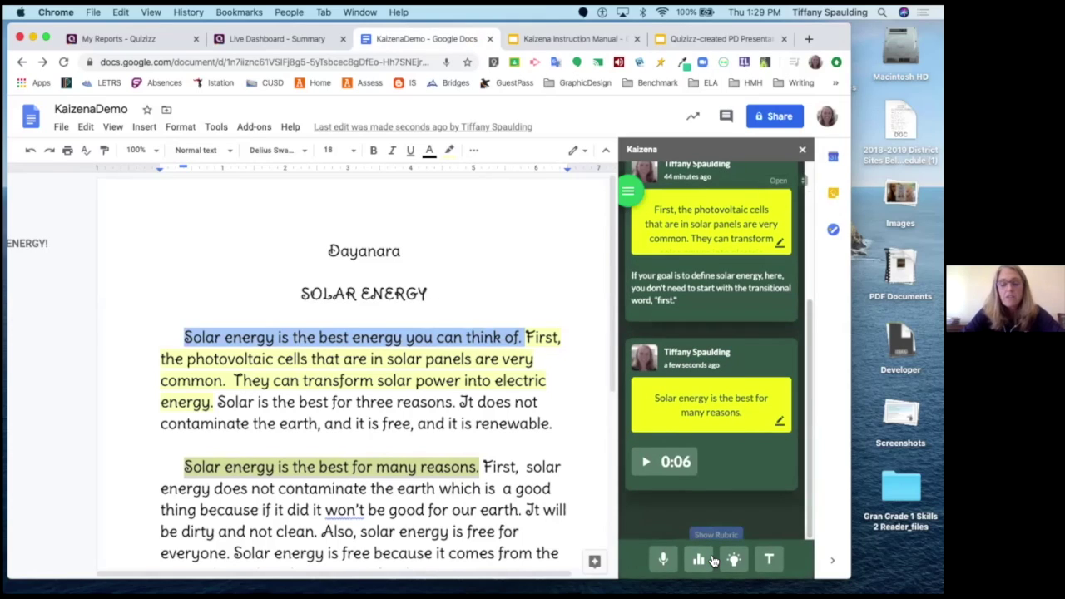
- Play back the 0:06 voice comment, then briefly select and deselect the 'Also, solar energy is free' sentence
{"action": "left_click", "coordinate": [296, 469]}
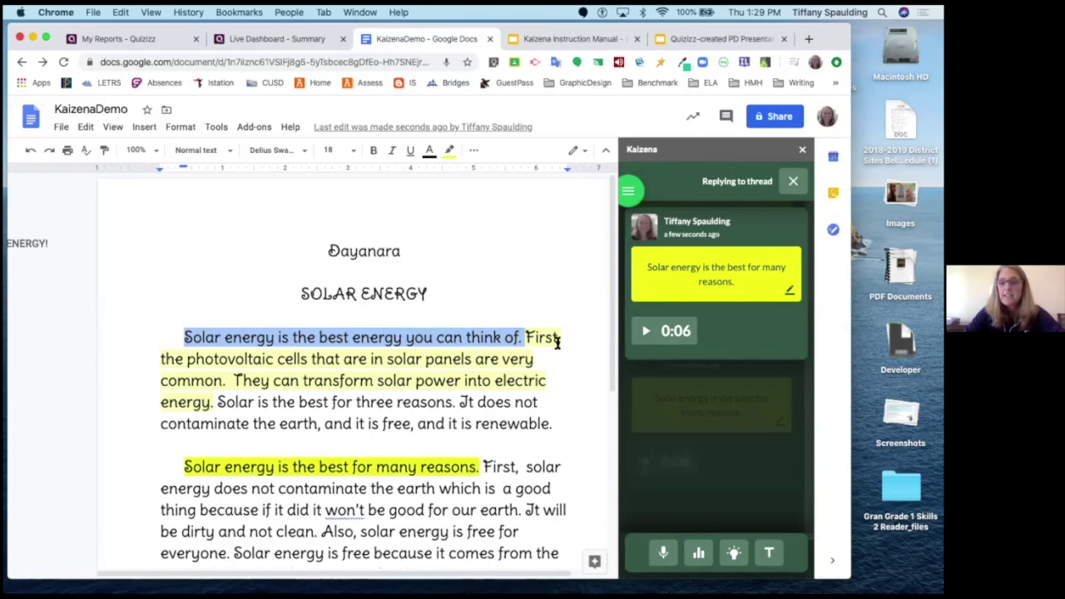
{"action": "left_click", "coordinate": [645, 334]}
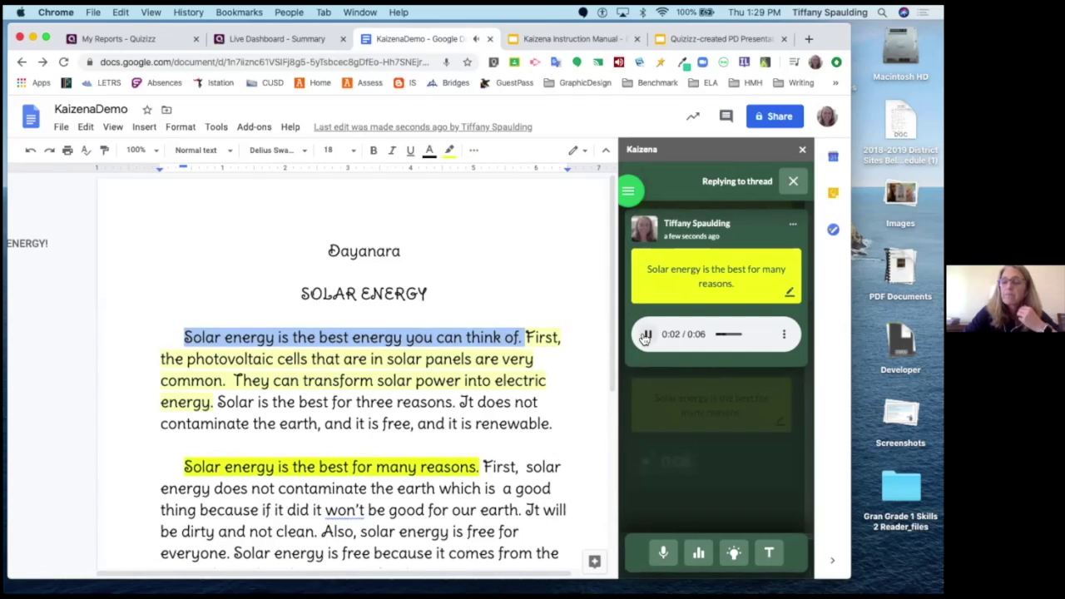
{"action": "left_click", "coordinate": [645, 335]}
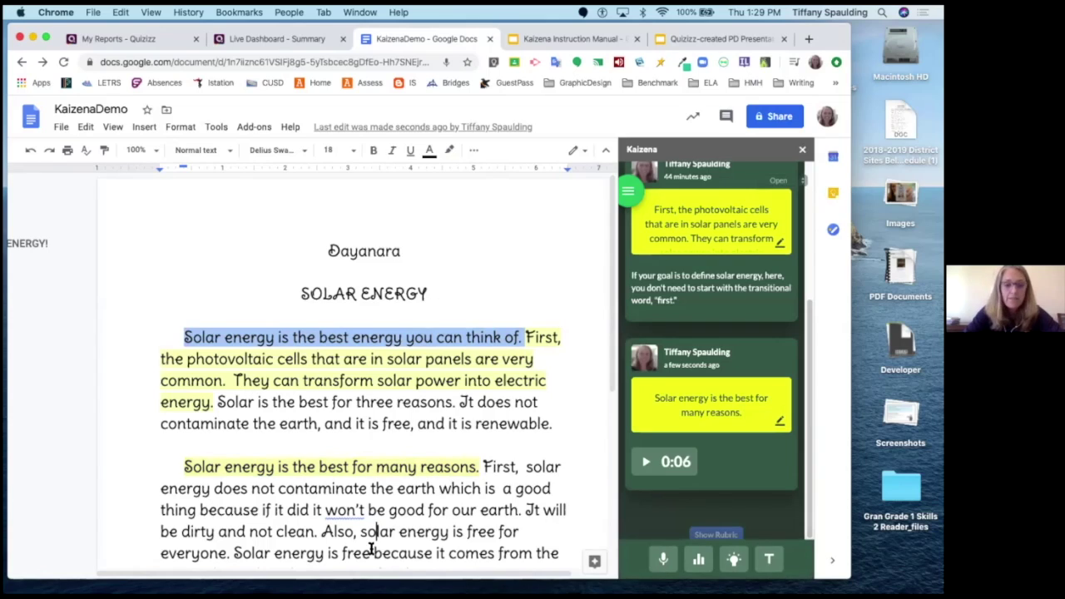
{"action": "left_click_drag", "start_coordinate": [321, 532], "coordinate": [550, 554]}
{"action": "left_click", "coordinate": [542, 536]}
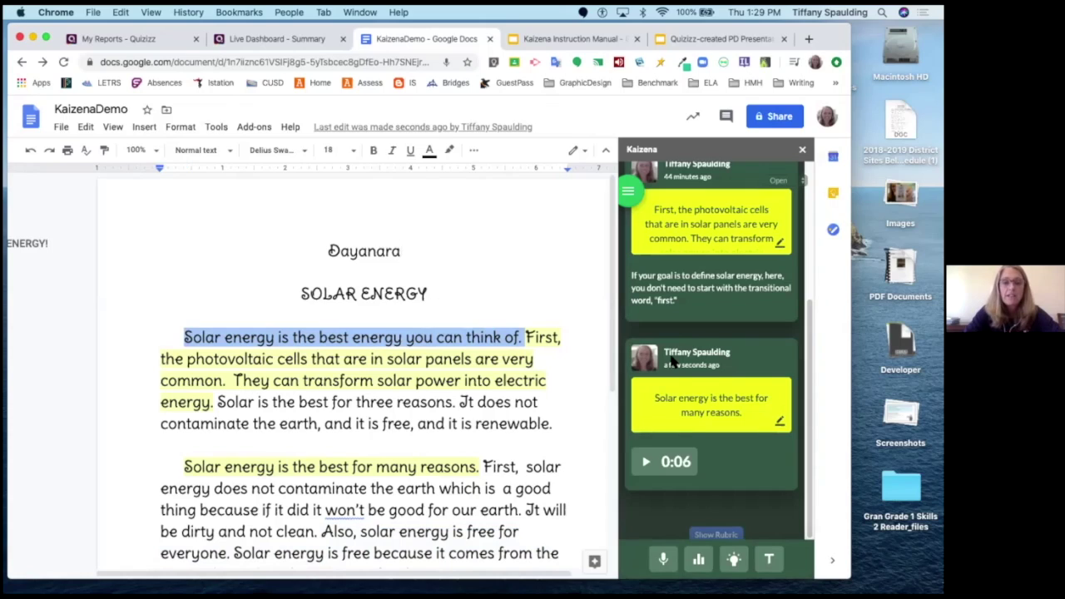
- Post the text comment 'This is my text comment.' and bring up the skill list
{"action": "left_click", "coordinate": [773, 563]}
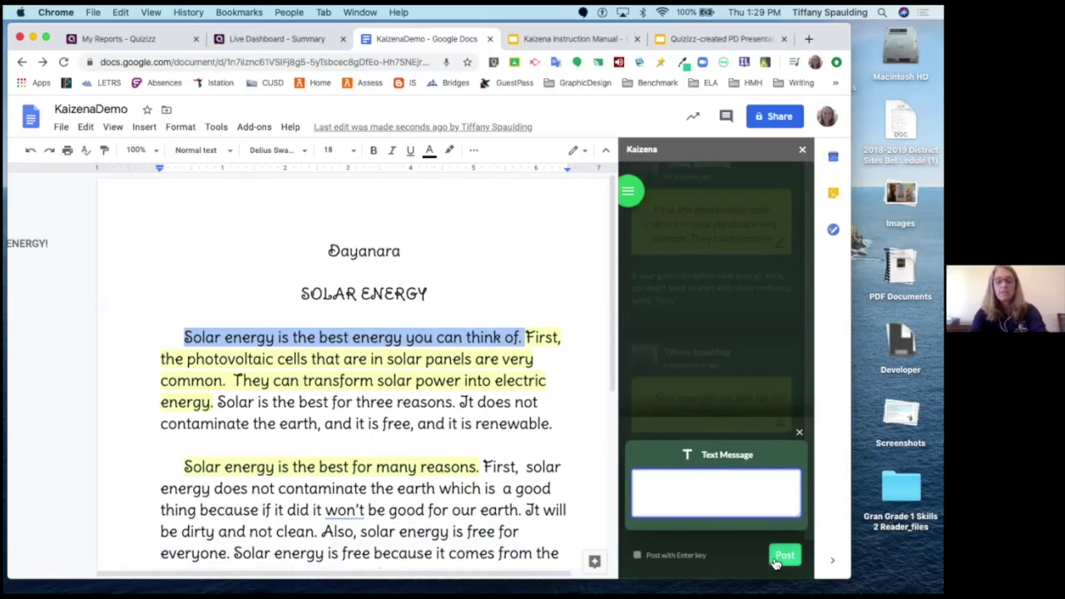
{"action": "type", "text": "This is"}
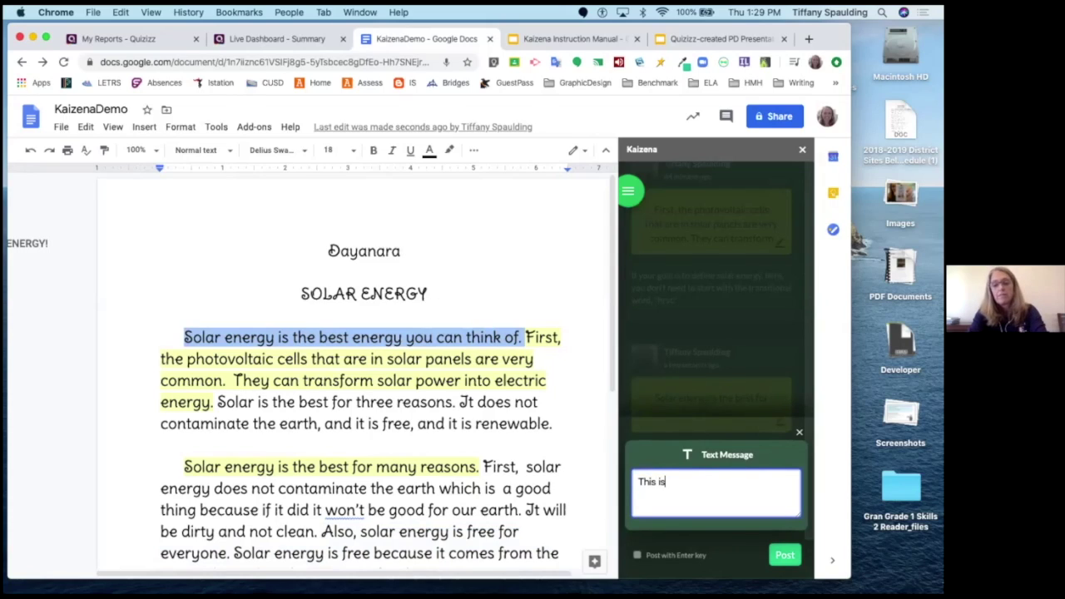
{"action": "type", "text": " my text comment."}
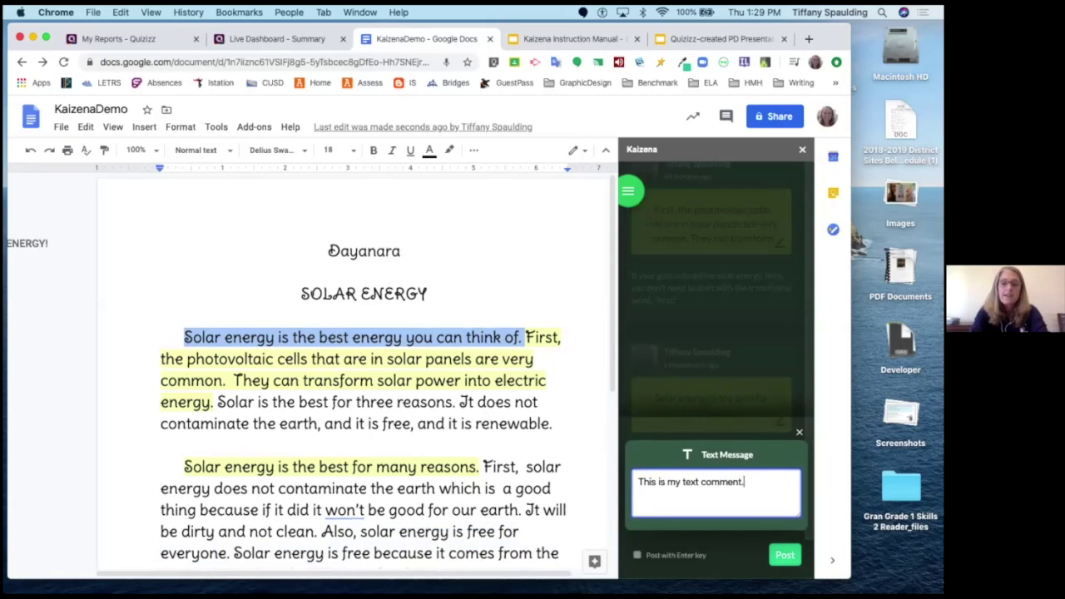
{"action": "left_click", "coordinate": [784, 564]}
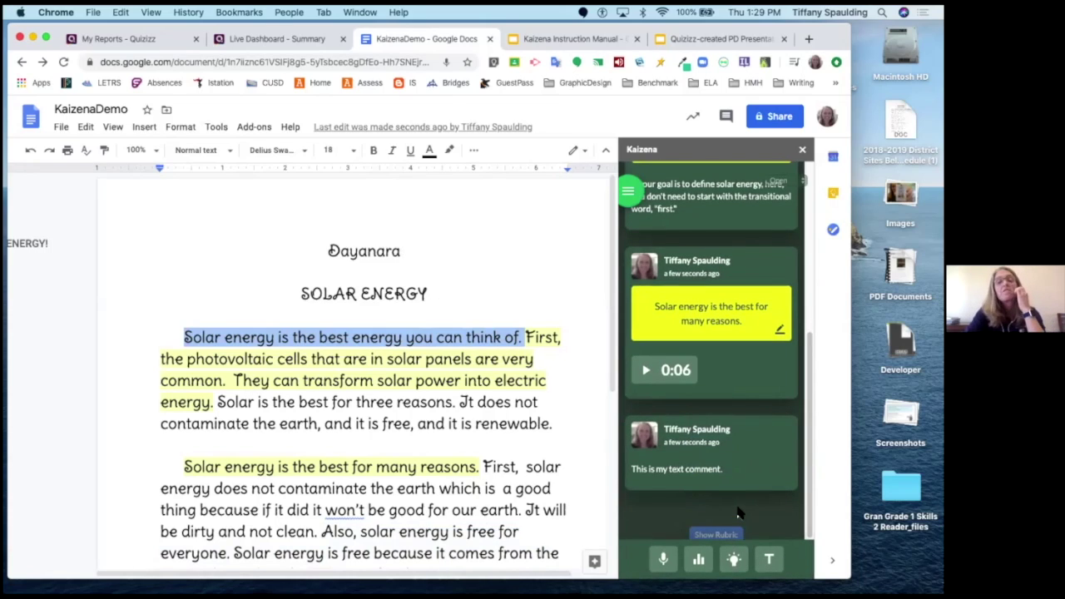
{"action": "mouse_move", "coordinate": [749, 458]}
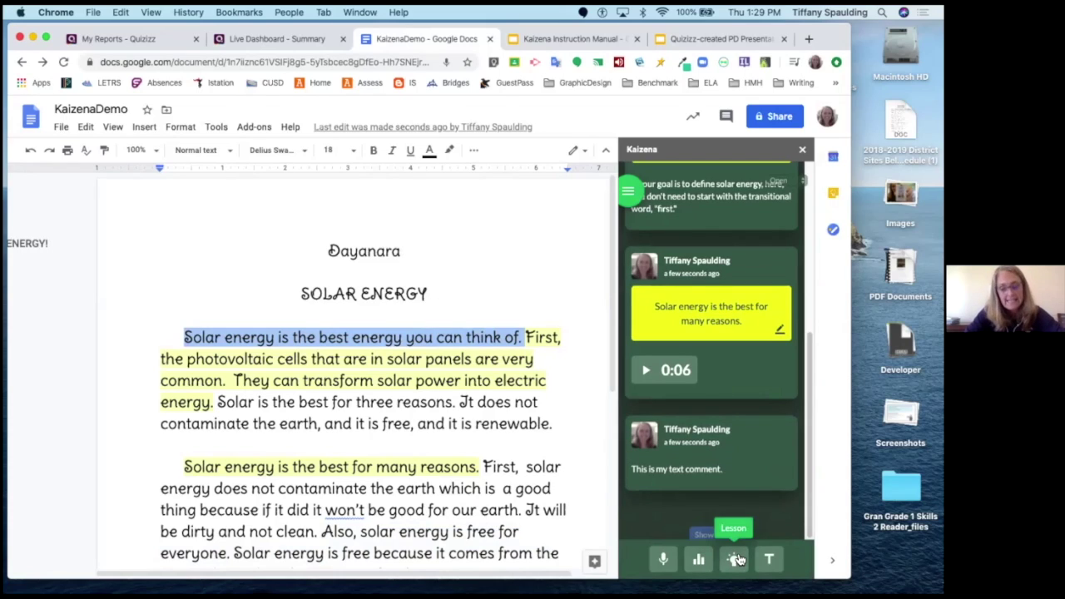
{"action": "left_click", "coordinate": [700, 561]}
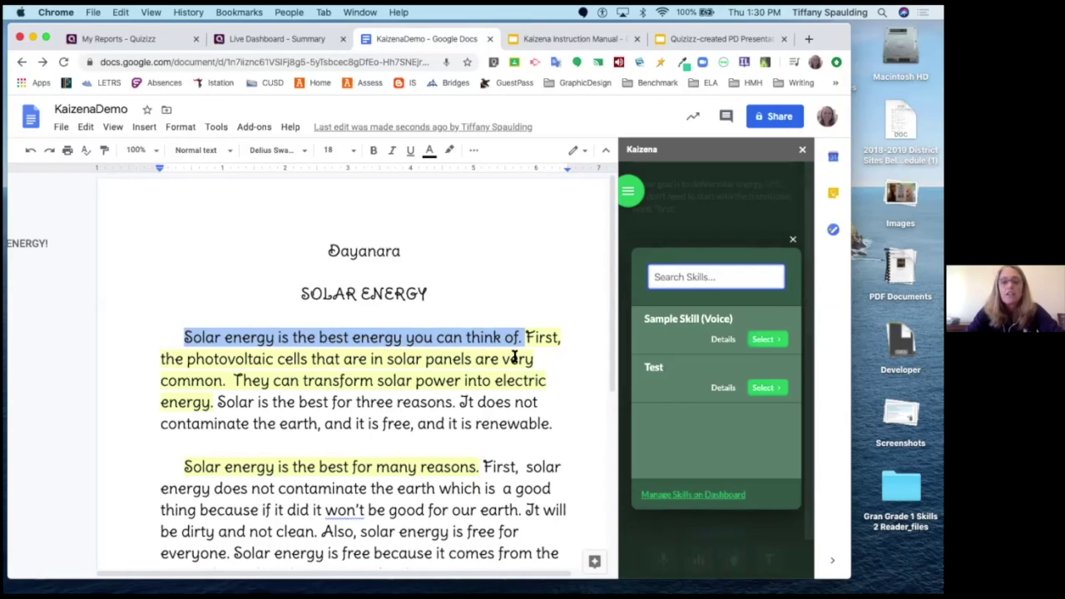
- Select the essay's first sentence, score the Test skill at level one, and post it
{"action": "left_click", "coordinate": [184, 336]}
{"action": "left_click_drag", "start_coordinate": [185, 336], "coordinate": [526, 337]}
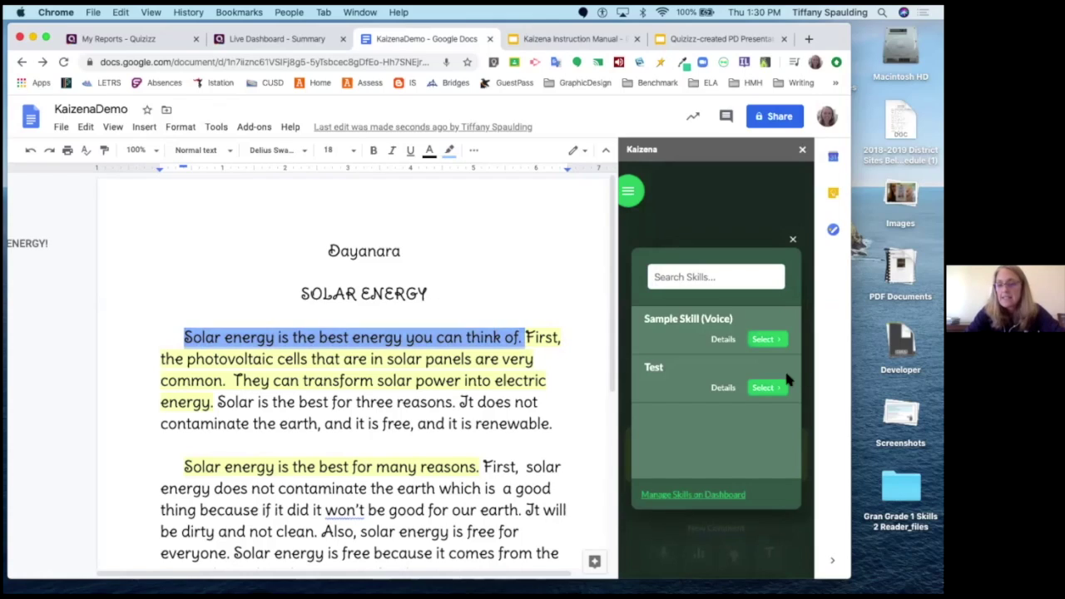
{"action": "left_click", "coordinate": [765, 390]}
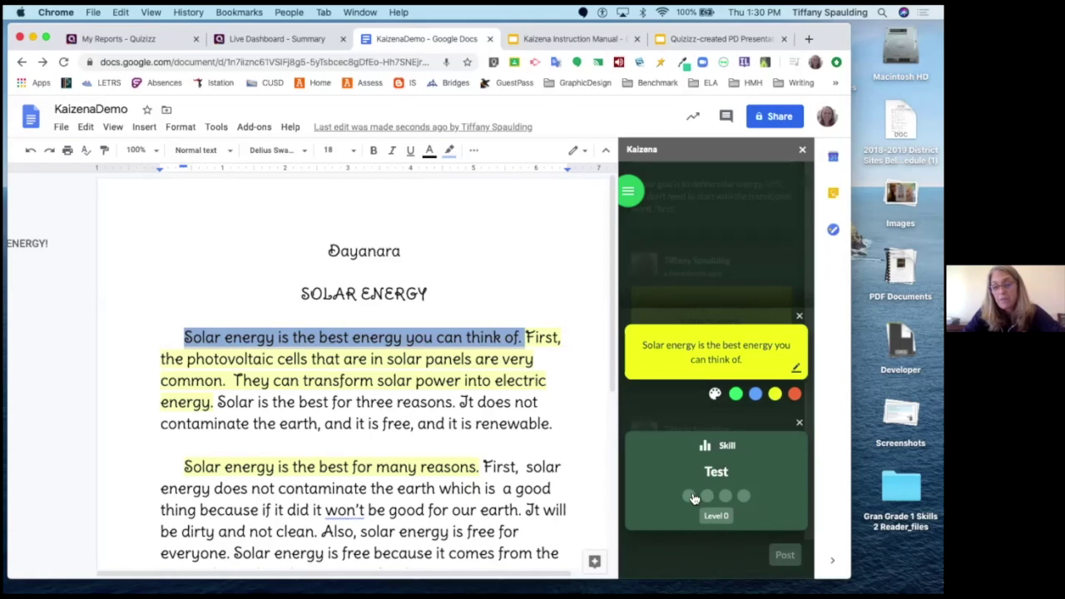
{"action": "left_click", "coordinate": [689, 497]}
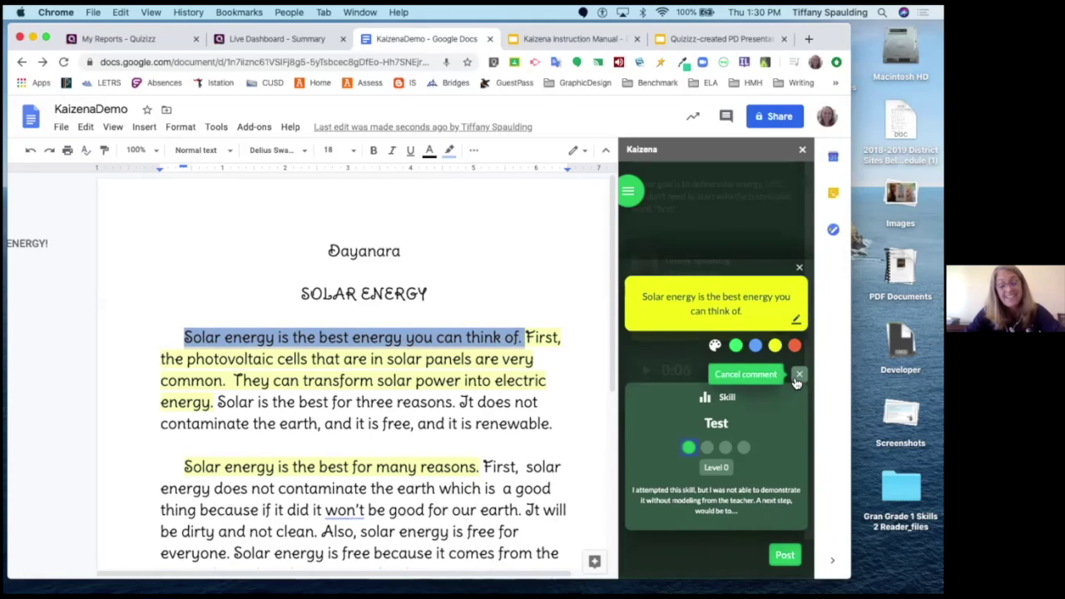
{"action": "left_click", "coordinate": [780, 556]}
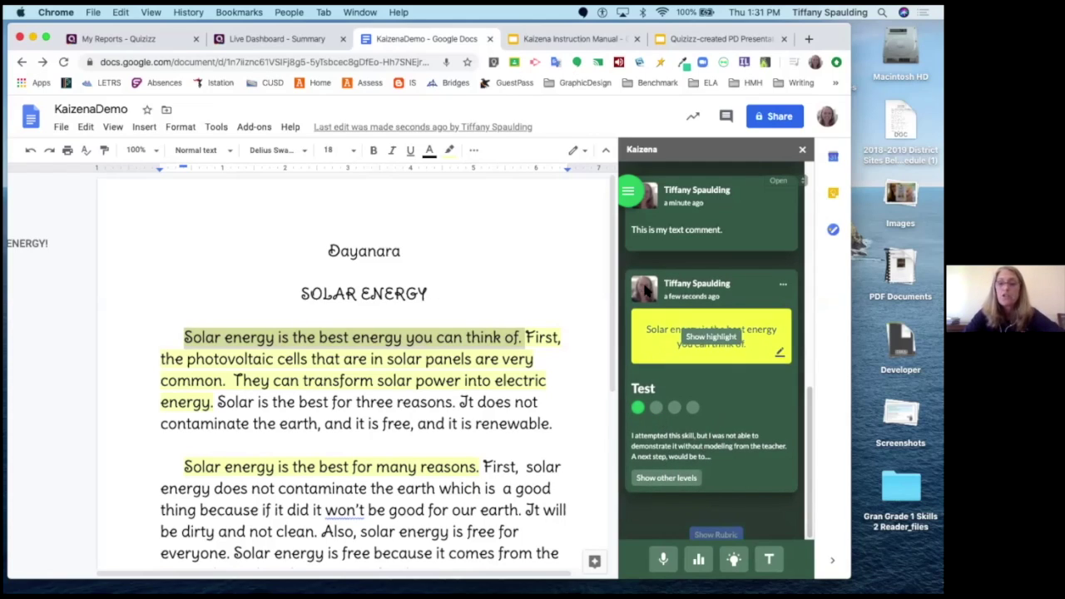
{"action": "left_click", "coordinate": [642, 194]}
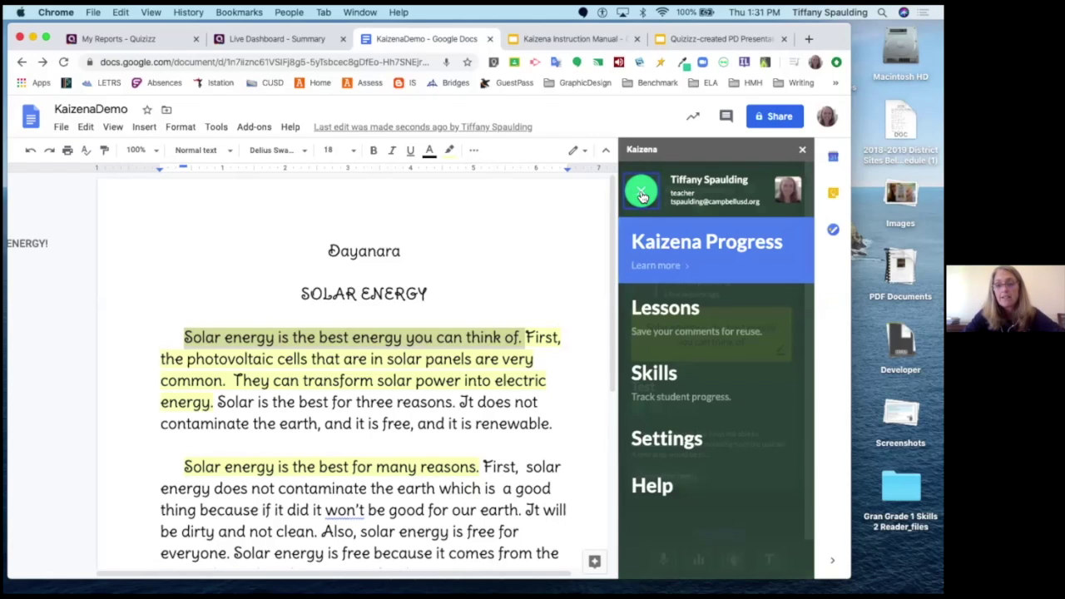
- Choose Skills from the Kaizena menu to open the skills dashboard in a new tab
{"action": "left_click", "coordinate": [660, 376]}
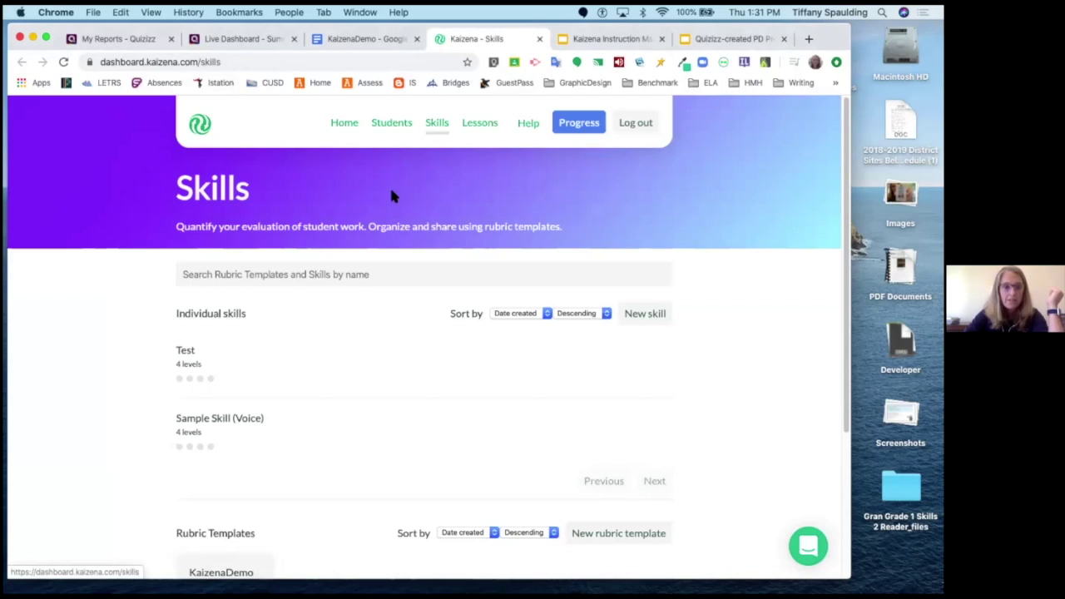
- Create a new skill named 'I can add correct ending punctuation to my sentences.'
{"action": "scroll", "coordinate": [224, 364], "scroll_direction": "down", "scroll_amount": 3}
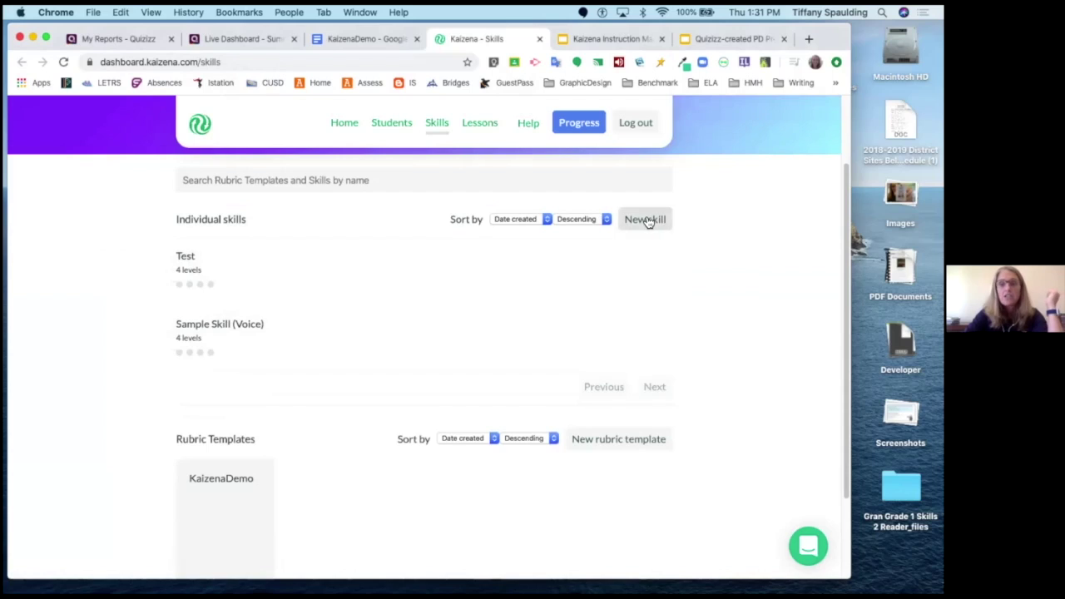
{"action": "left_click", "coordinate": [646, 222]}
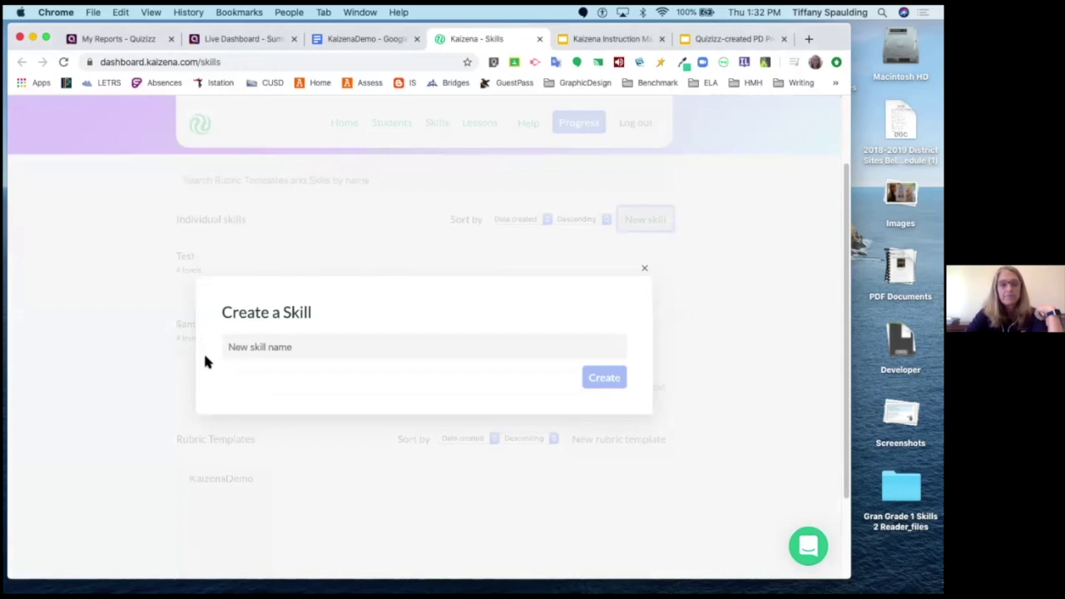
{"action": "left_click", "coordinate": [250, 350]}
{"action": "type", "text": "Hoo"}
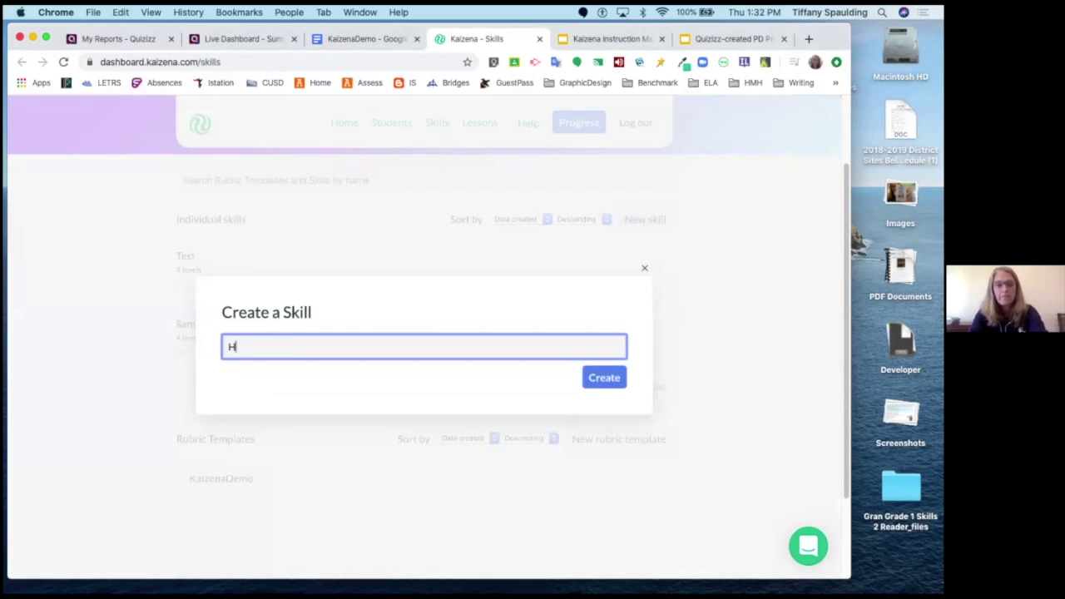
{"action": "key", "text": "BackSpace"}
{"action": "key", "text": "BackSpace"}
{"action": "key", "text": "BackSpace"}
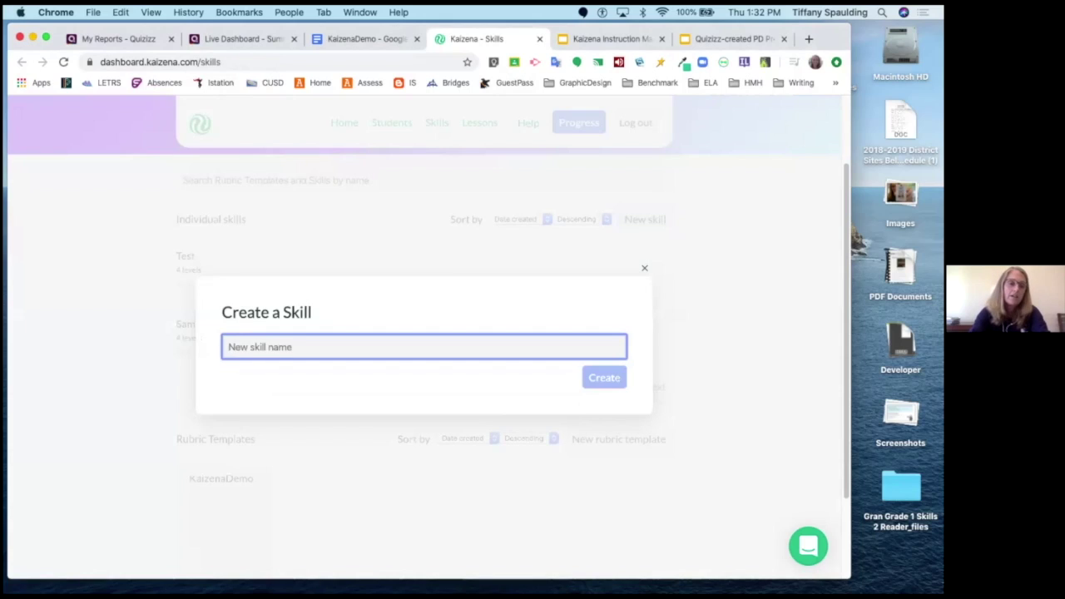
{"action": "type", "text": "I can"}
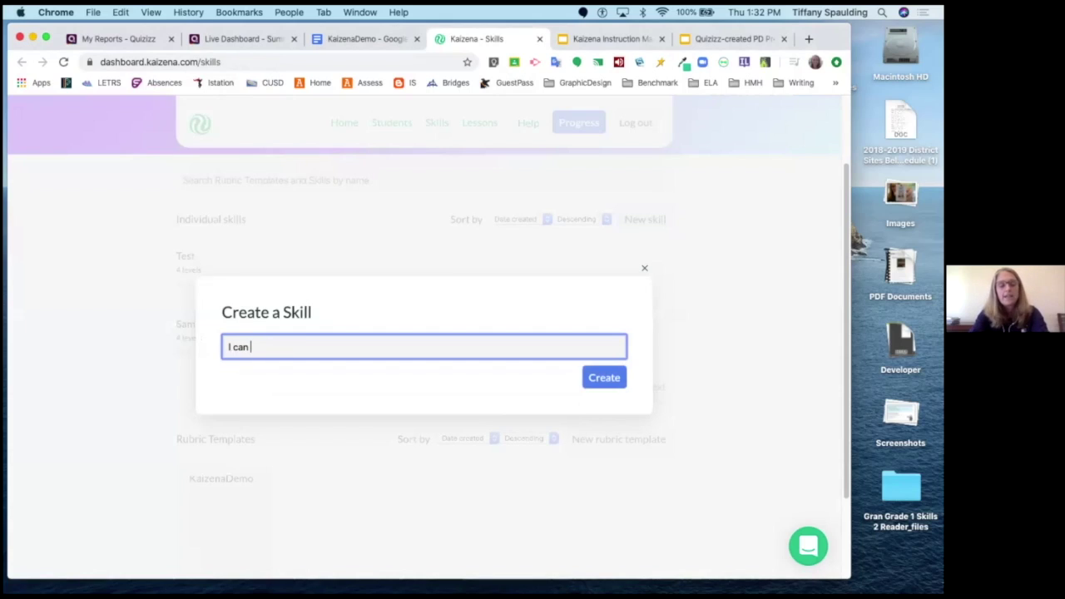
{"action": "type", "text": " add co"}
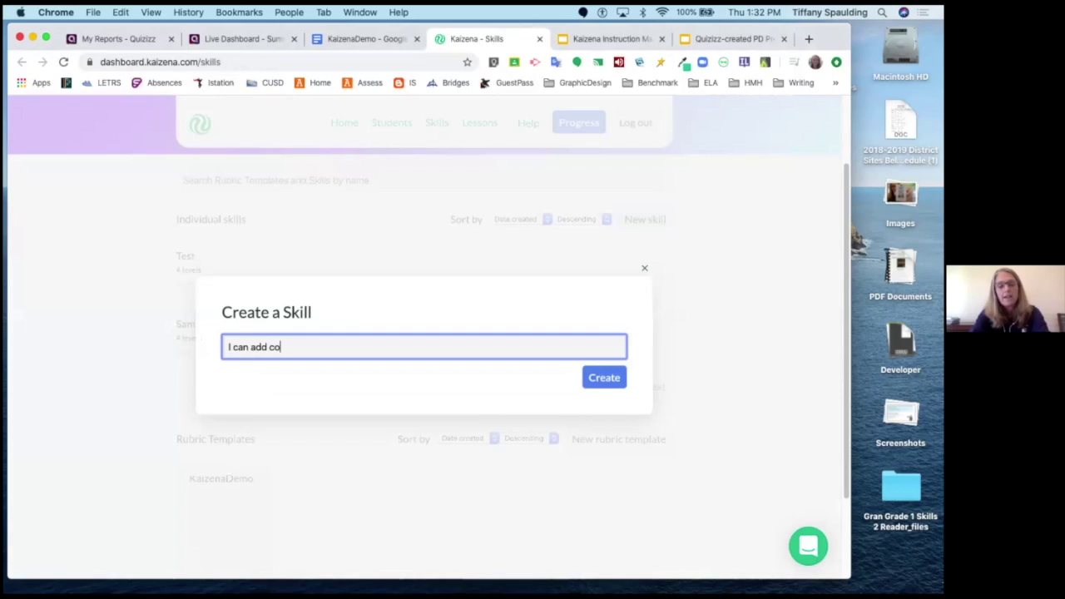
{"action": "type", "text": "rrect ending punct"}
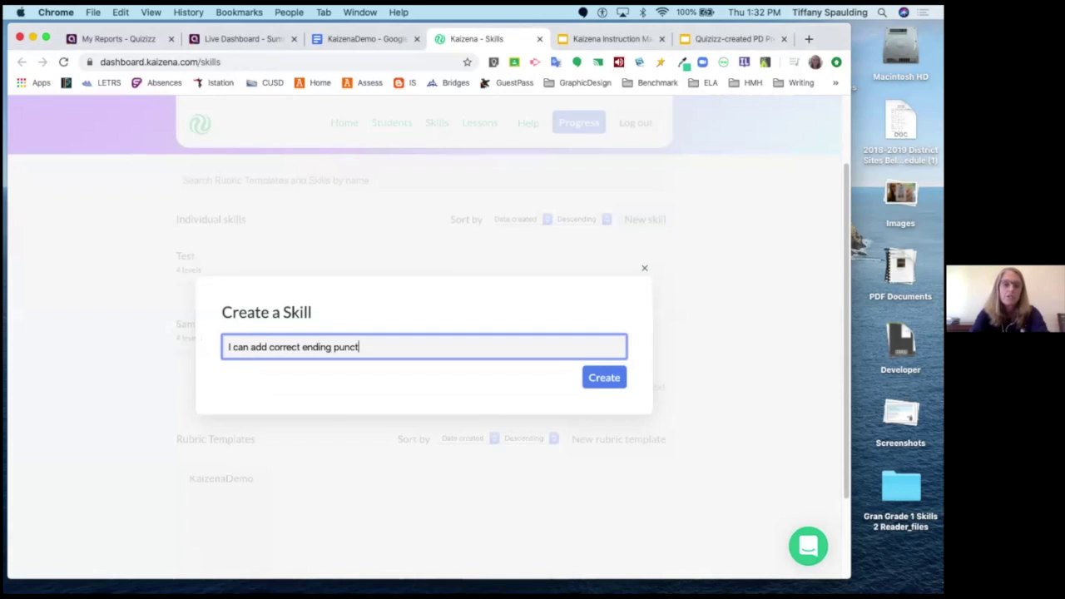
{"action": "type", "text": "uation to my sentences."}
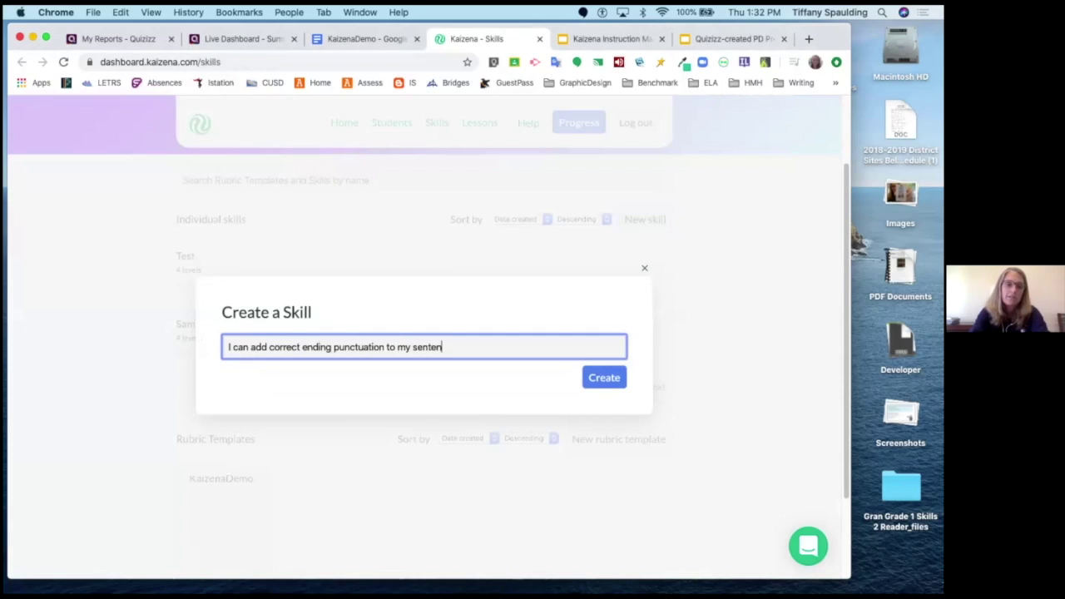
- Describe the first two levels: no evidence of the target, and needing teacher support to place ending punctuation
{"action": "left_click", "coordinate": [604, 378]}
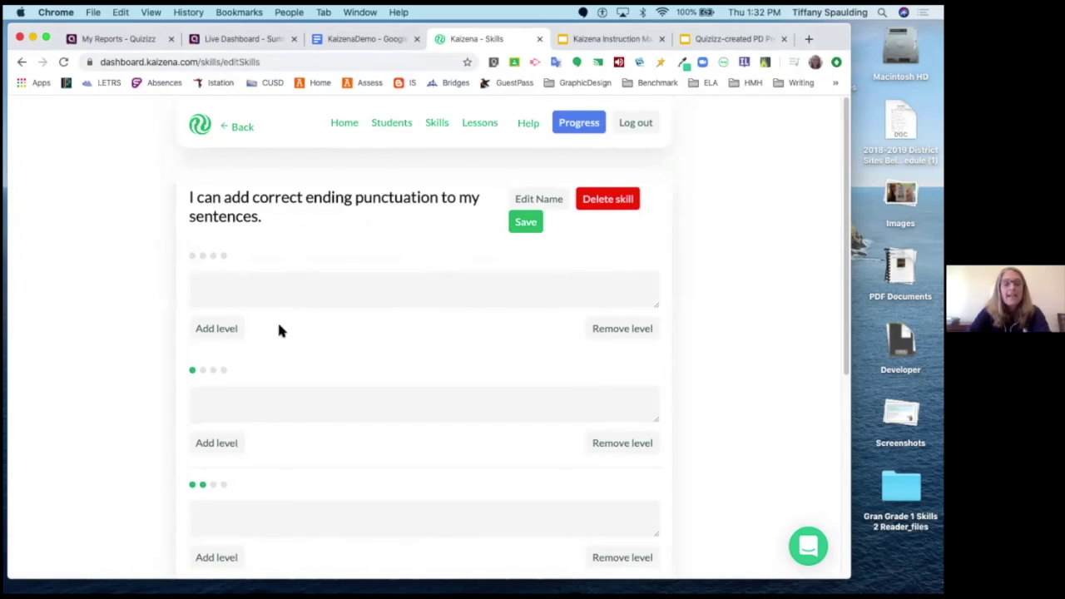
{"action": "left_click", "coordinate": [254, 293]}
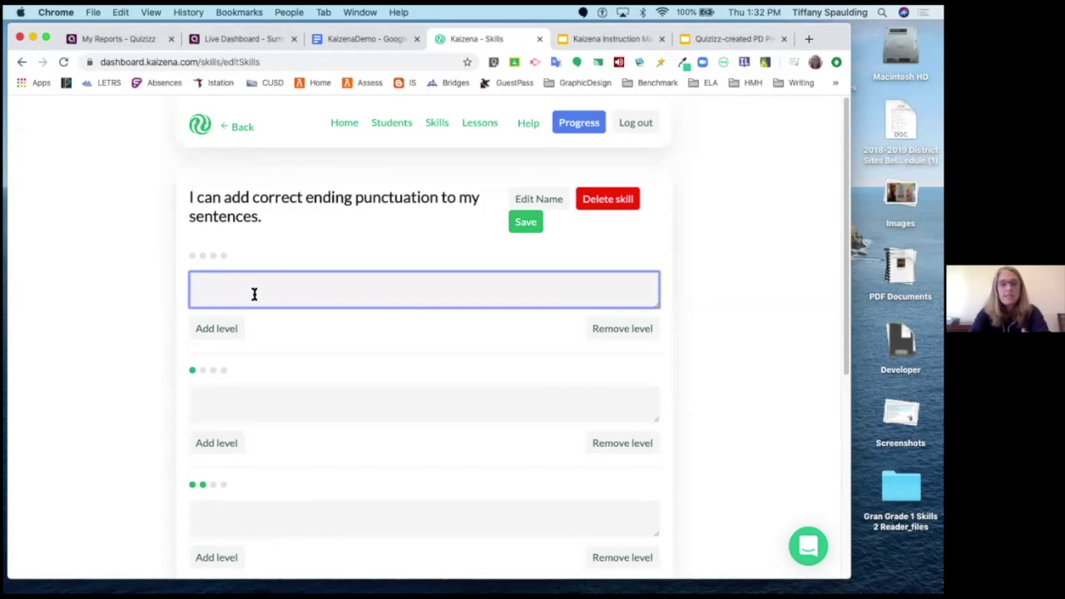
{"action": "type", "text": "I did not"}
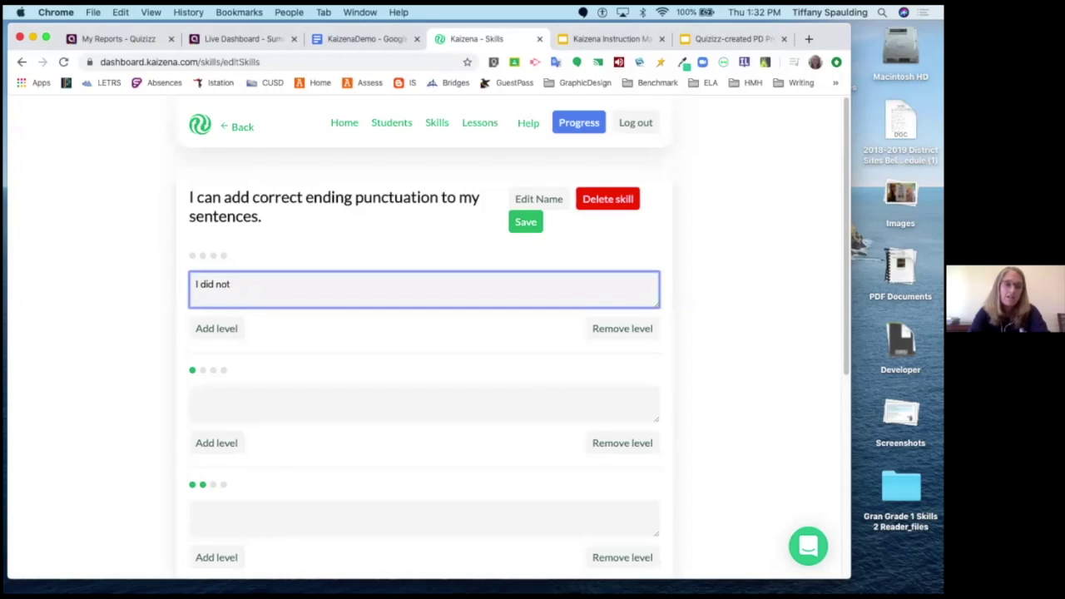
{"action": "type", "text": " show evidence of "}
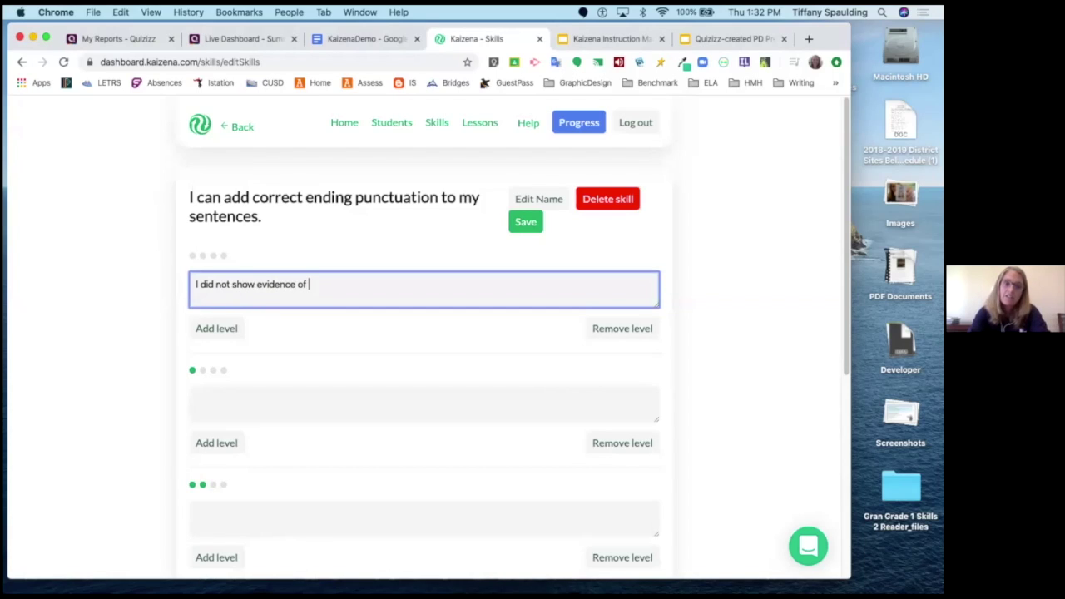
{"action": "type", "text": "lthis learning "}
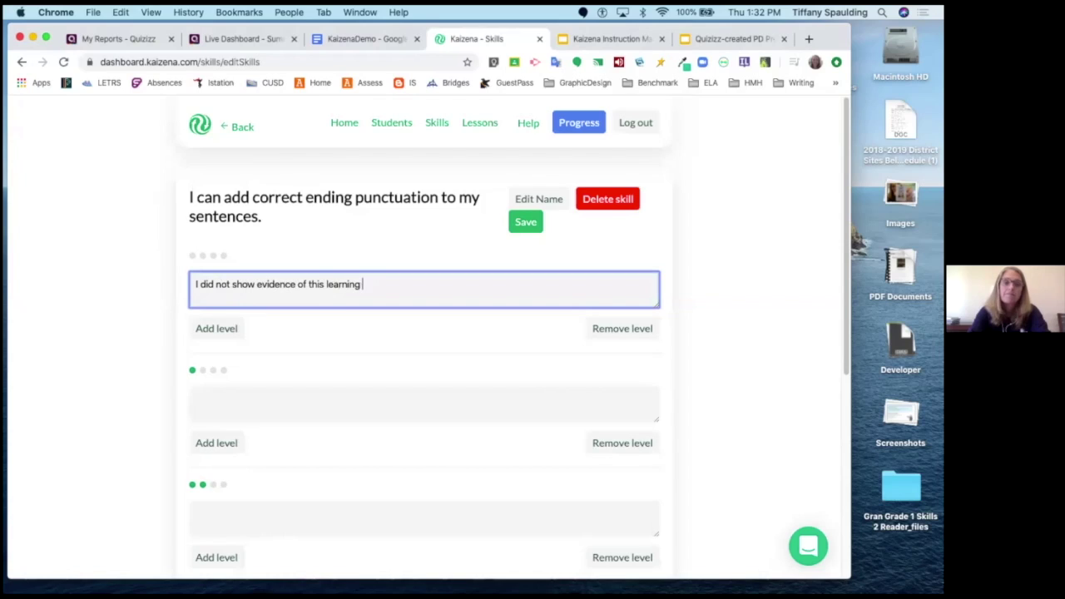
{"action": "type", "text": "target."}
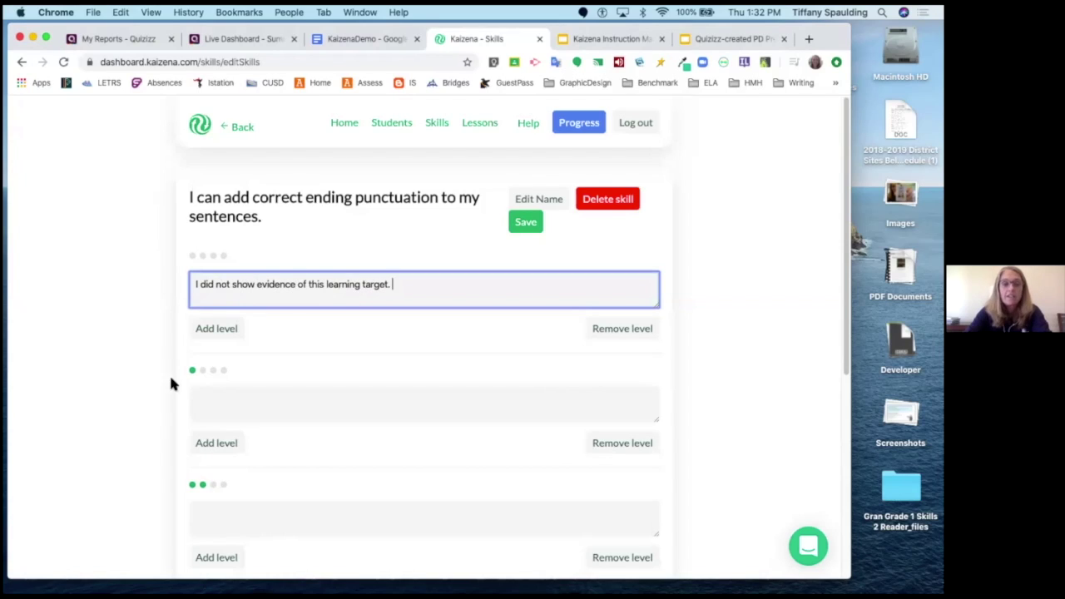
{"action": "left_click", "coordinate": [224, 400]}
{"action": "type", "text": "I needed to"}
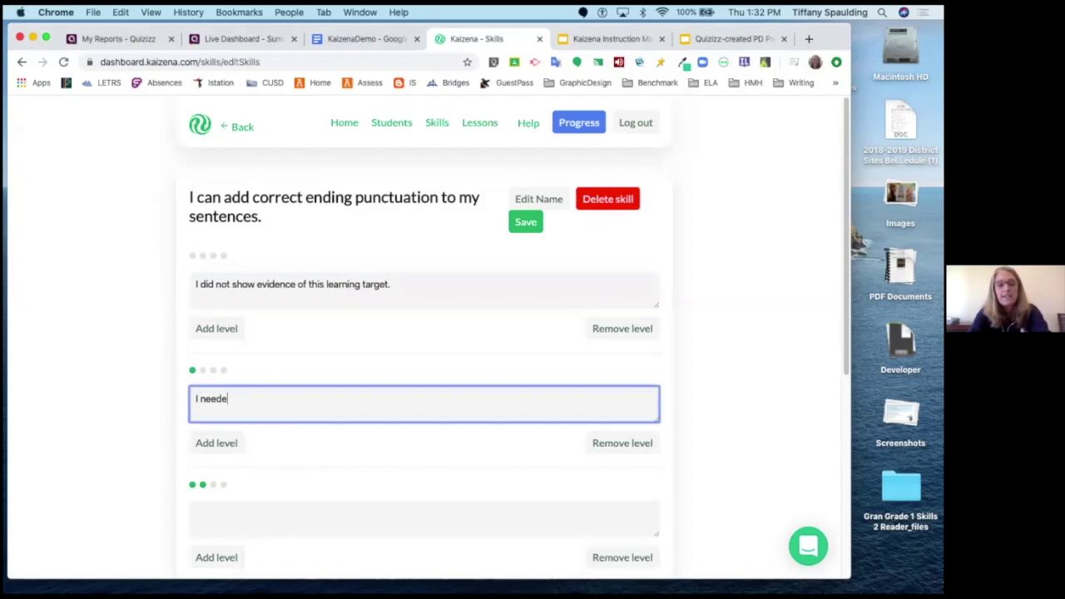
{"action": "key", "text": "BackSpace"}
{"action": "key", "text": "BackSpace"}
{"action": "key", "text": "BackSpace"}
{"action": "type", "text": "teacher"}
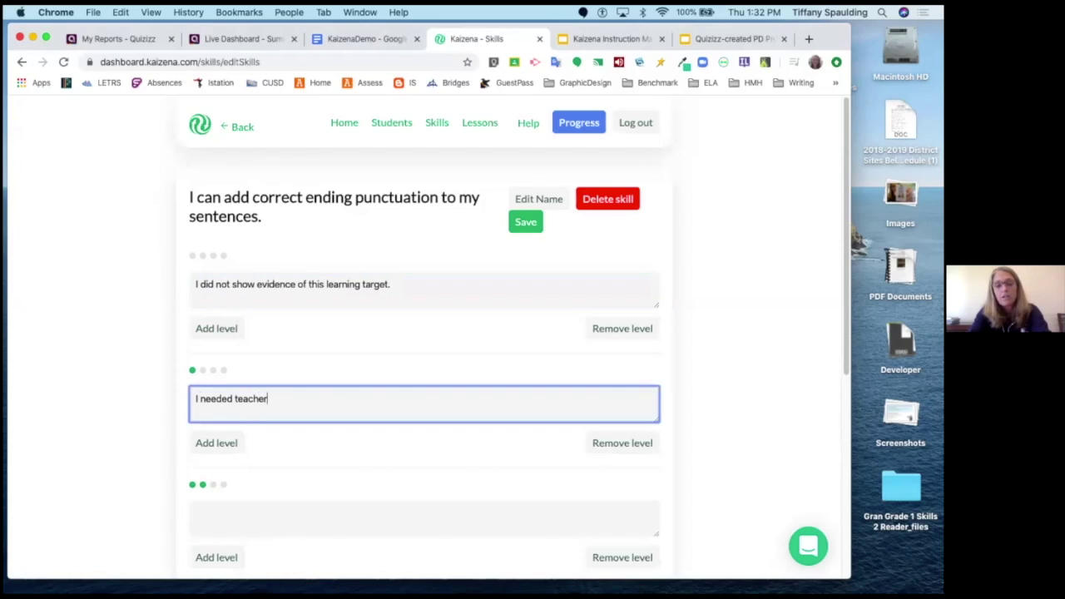
{"action": "type", "text": " support of knowl"}
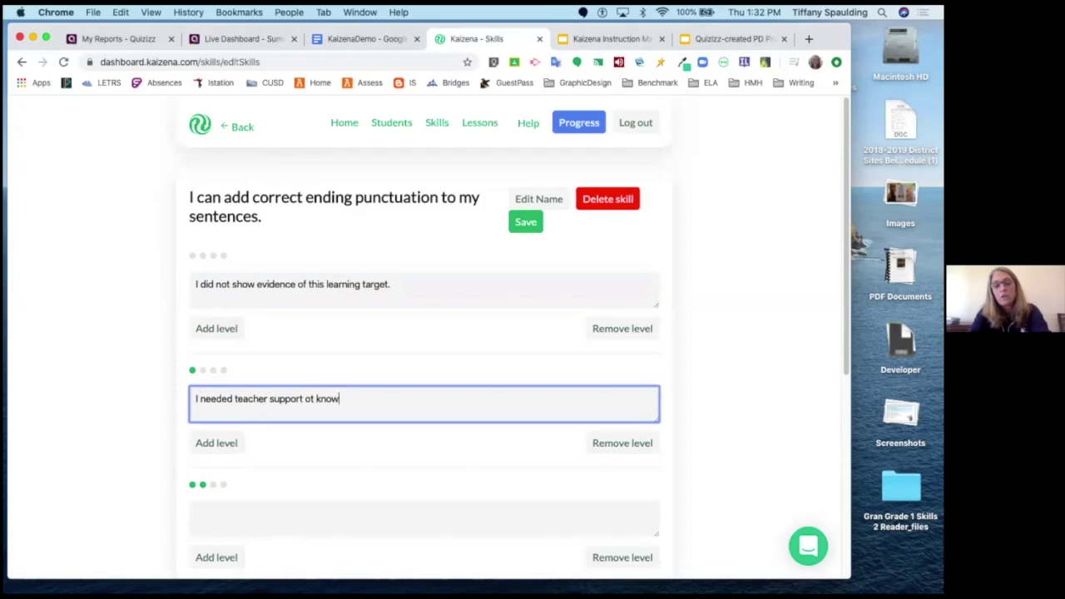
{"action": "key", "text": "BackSpace"}
{"action": "key", "text": "BackSpace"}
{"action": "key", "text": "BackSpace"}
{"action": "key", "text": "BackSpace"}
{"action": "key", "text": "BackSpace"}
{"action": "key", "text": "BackSpace"}
{"action": "key", "text": "BackSpace"}
{"action": "type", "text": "to "}
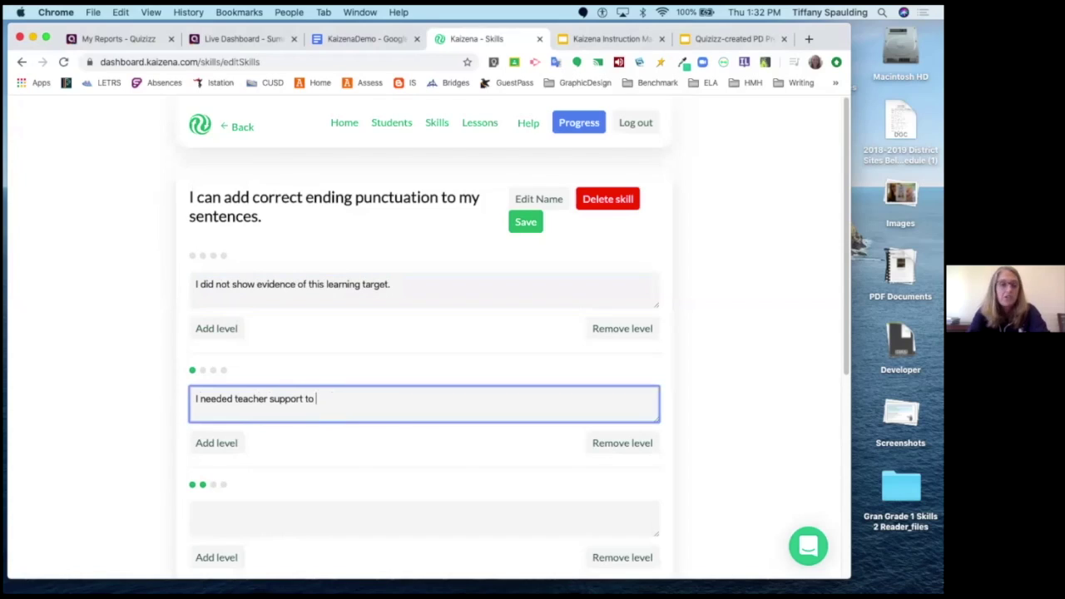
{"action": "type", "text": "know where to place"}
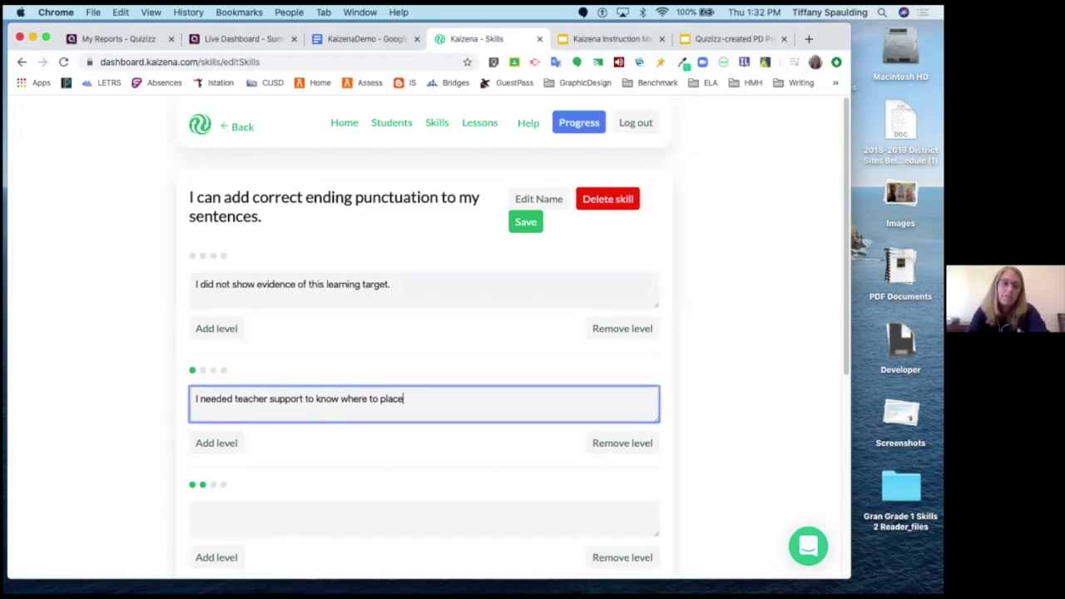
{"action": "type", "text": " my ending punctuation."}
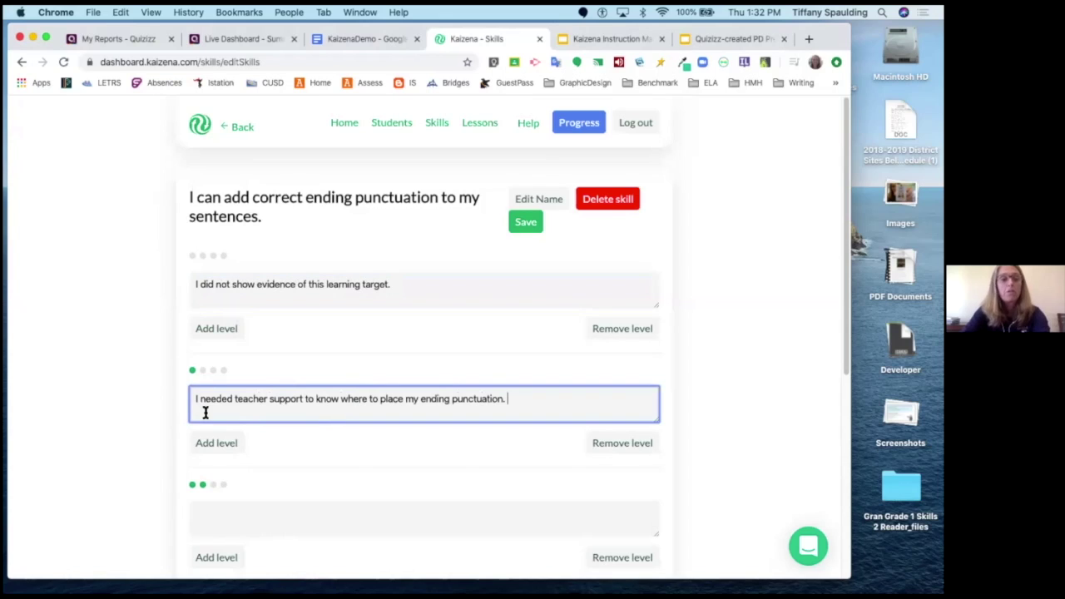
- Review the remaining level descriptions and save the ending-punctuation skill
{"action": "scroll", "coordinate": [205, 411], "scroll_direction": "down", "scroll_amount": 2}
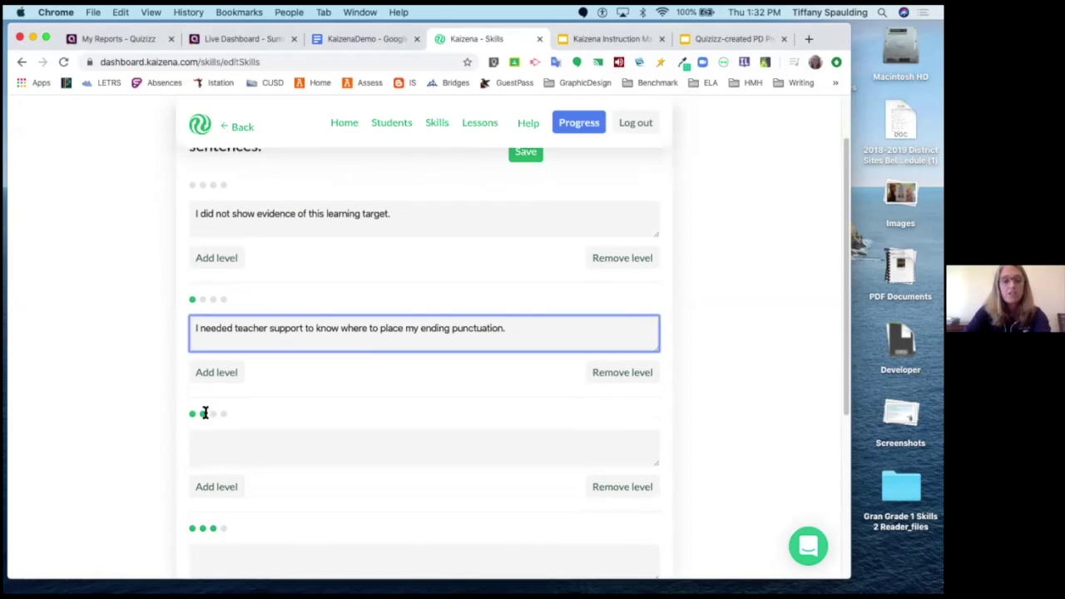
{"action": "scroll", "coordinate": [225, 430], "scroll_direction": "down", "scroll_amount": 6}
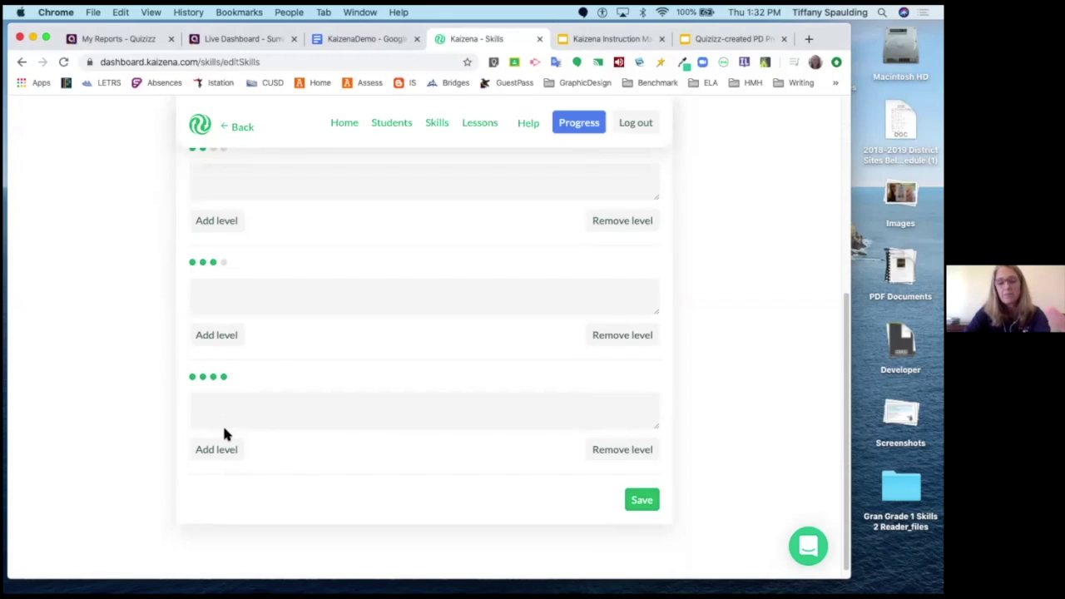
{"action": "scroll", "coordinate": [225, 422], "scroll_direction": "down", "scroll_amount": 1}
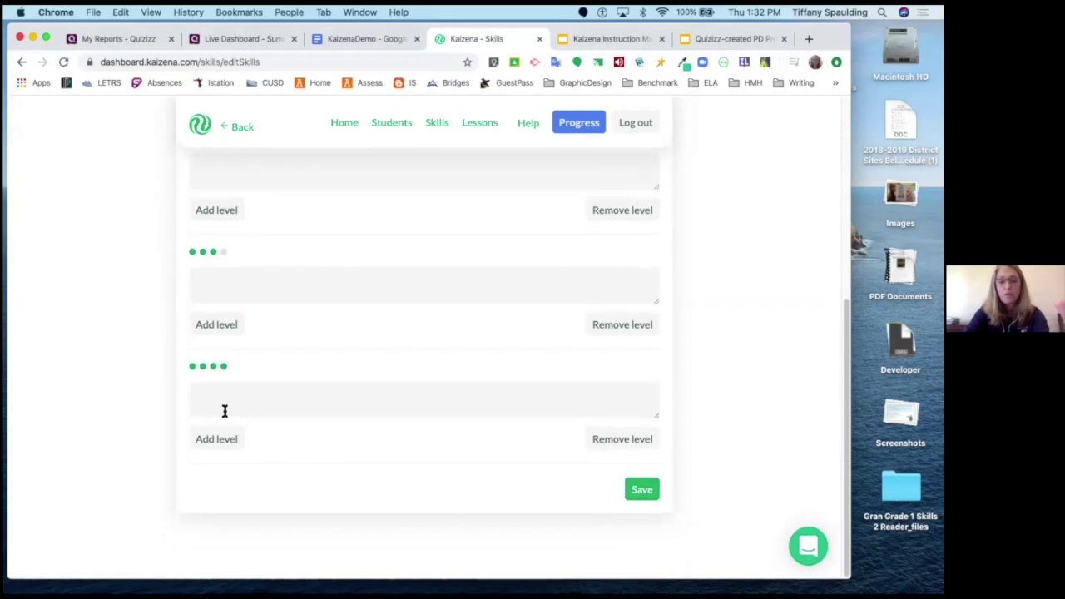
{"action": "scroll", "coordinate": [224, 412], "scroll_direction": "up", "scroll_amount": 8}
{"action": "scroll", "coordinate": [224, 420], "scroll_direction": "down", "scroll_amount": 8}
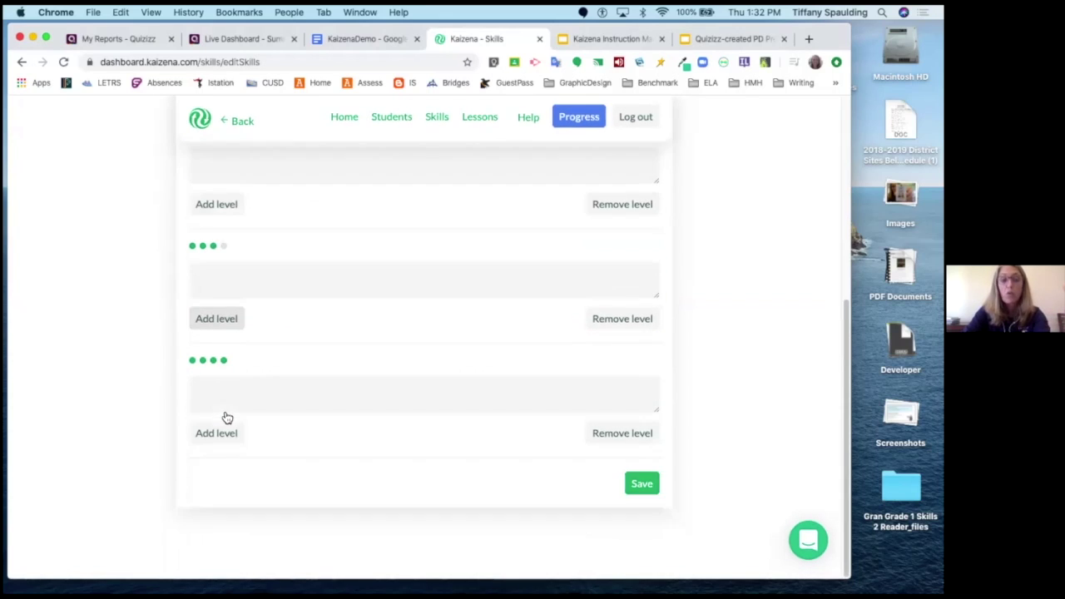
{"action": "left_click", "coordinate": [622, 439]}
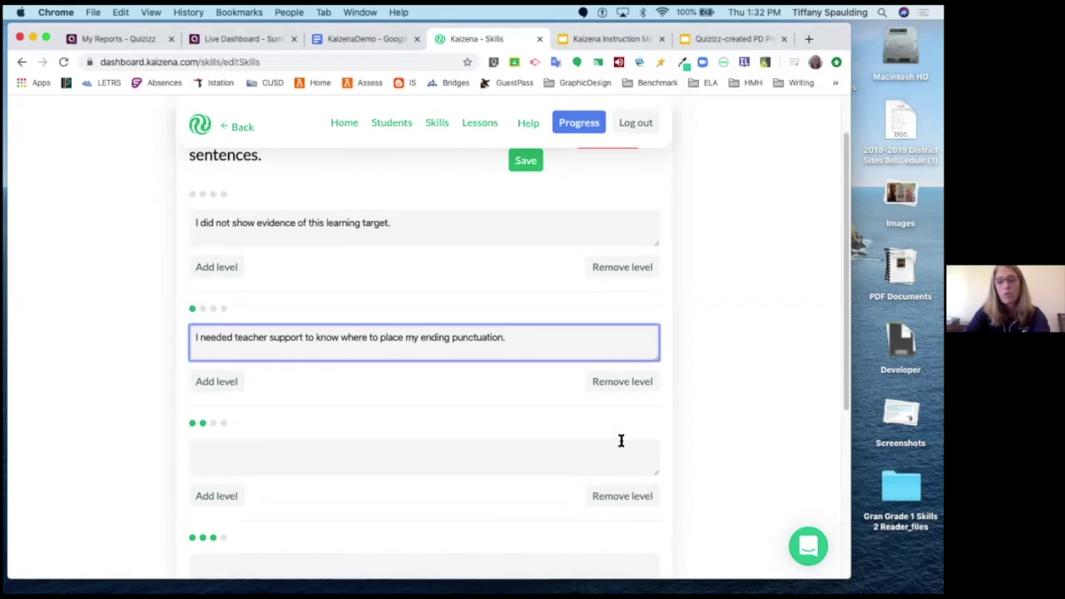
{"action": "scroll", "coordinate": [620, 446], "scroll_direction": "down", "scroll_amount": 5}
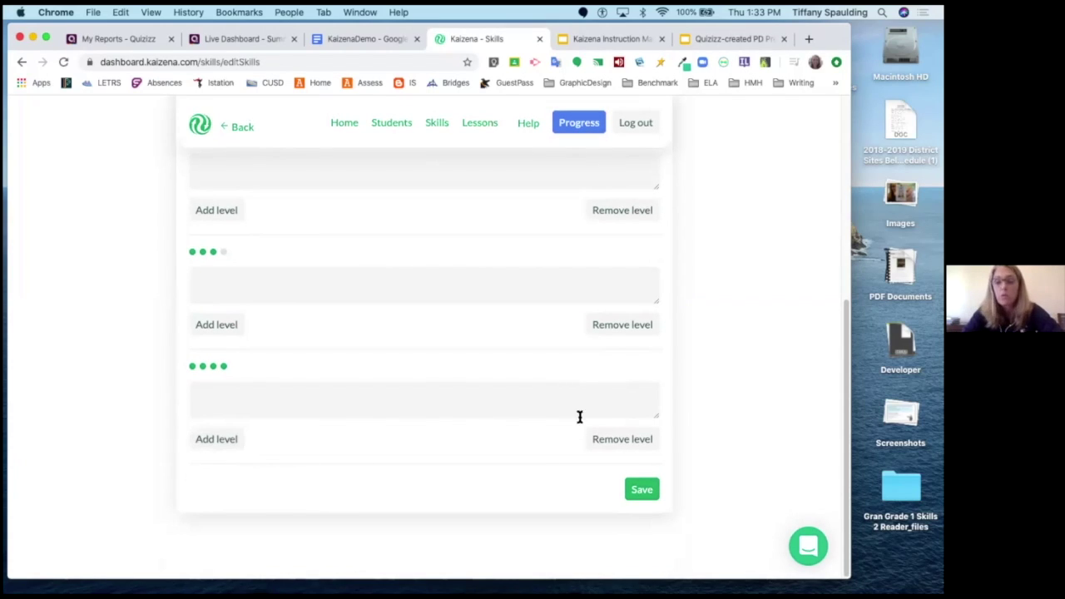
{"action": "left_click", "coordinate": [640, 493]}
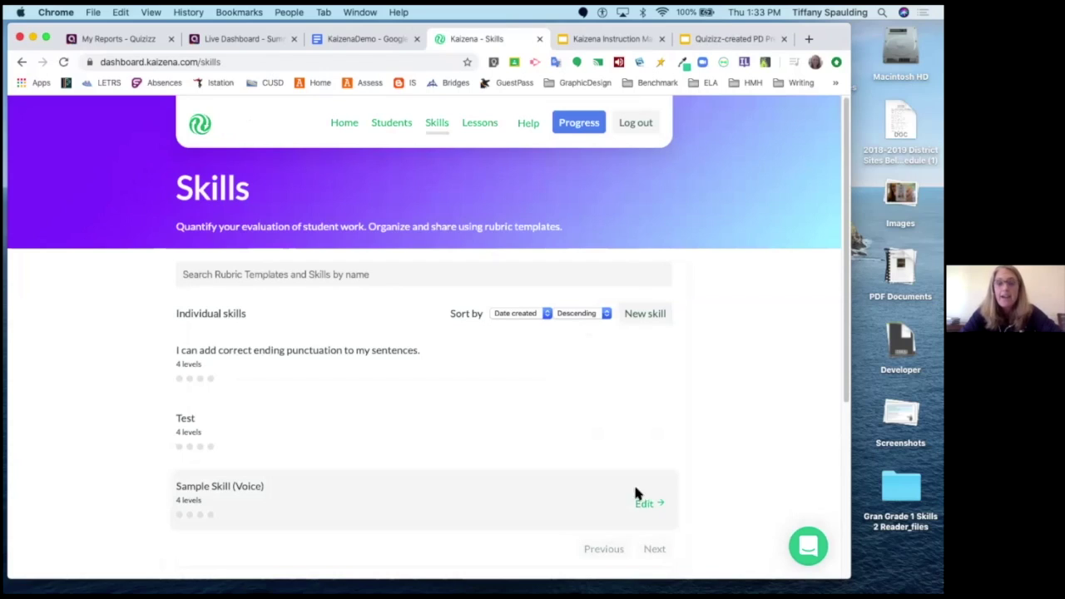
- Comment on 'earth, and it is free,' with the ending-punctuation skill scored at level 1
{"action": "left_click", "coordinate": [348, 38]}
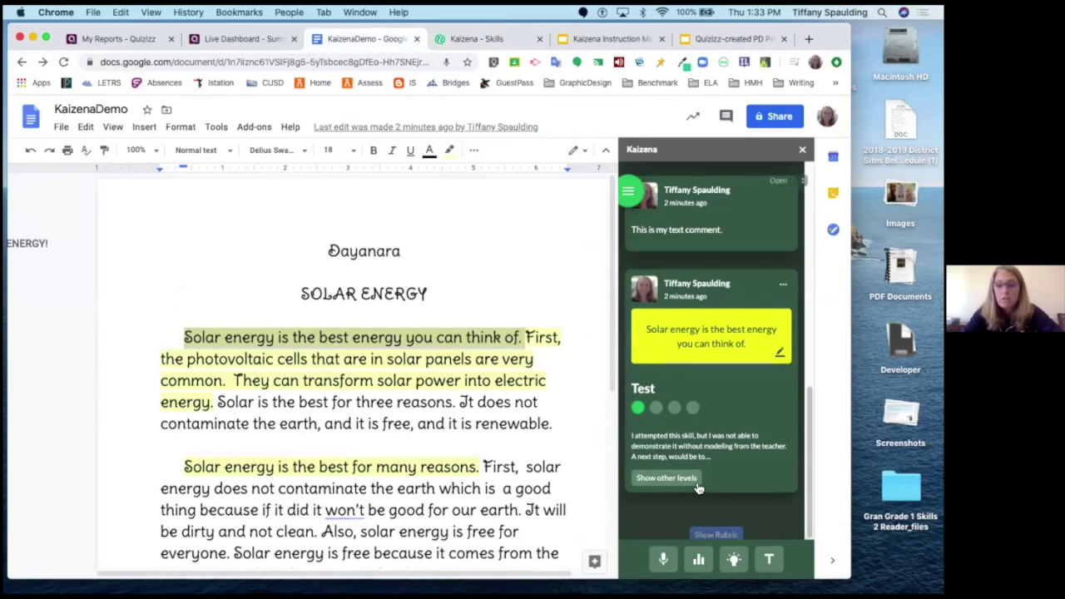
{"action": "left_click_drag", "start_coordinate": [277, 420], "coordinate": [415, 422]}
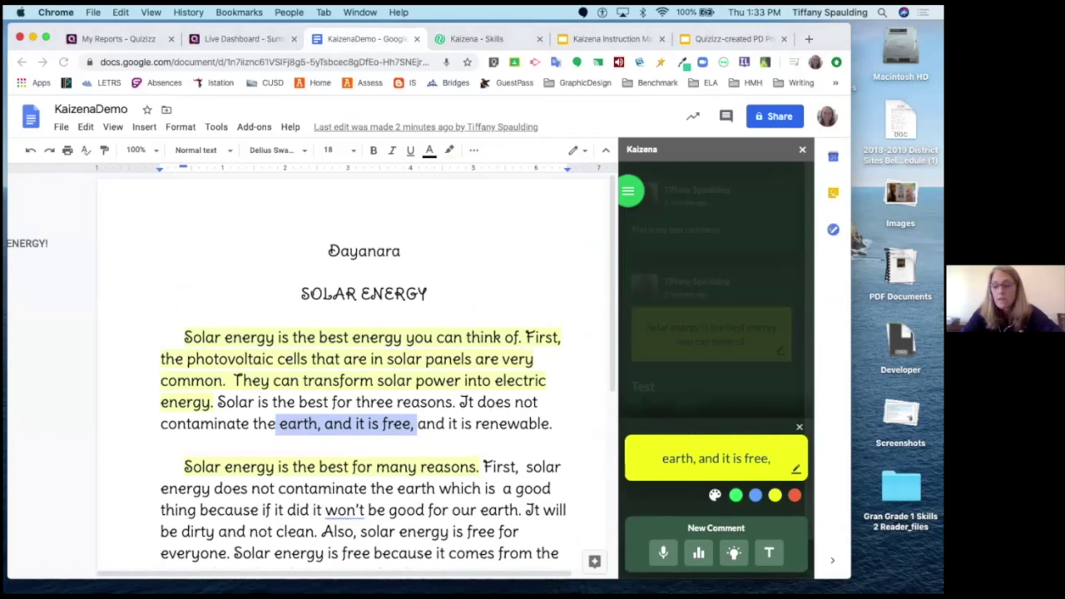
{"action": "left_click", "coordinate": [699, 553]}
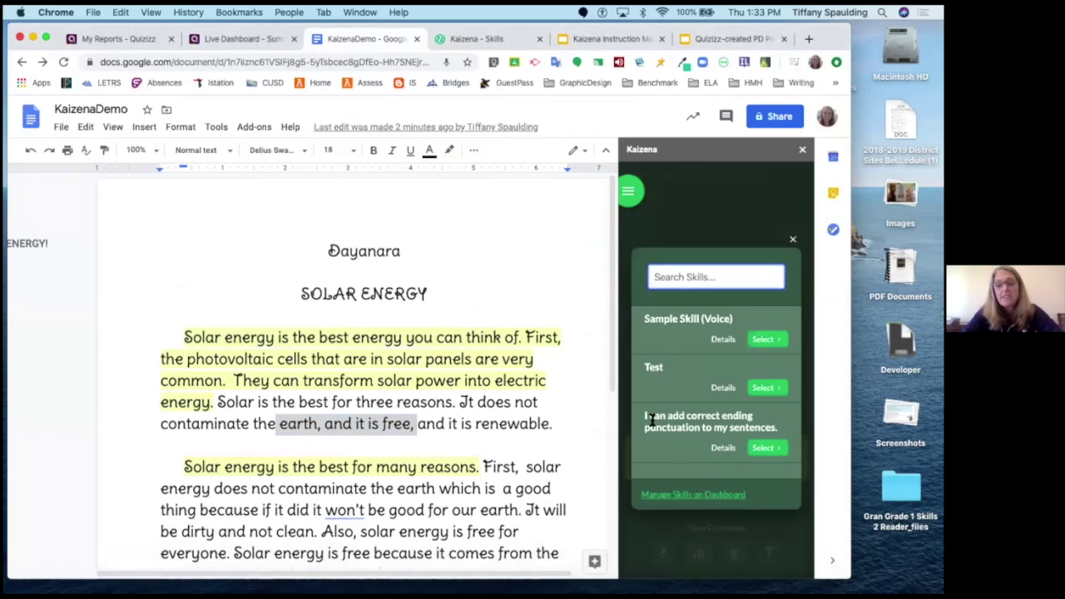
{"action": "left_click", "coordinate": [757, 449]}
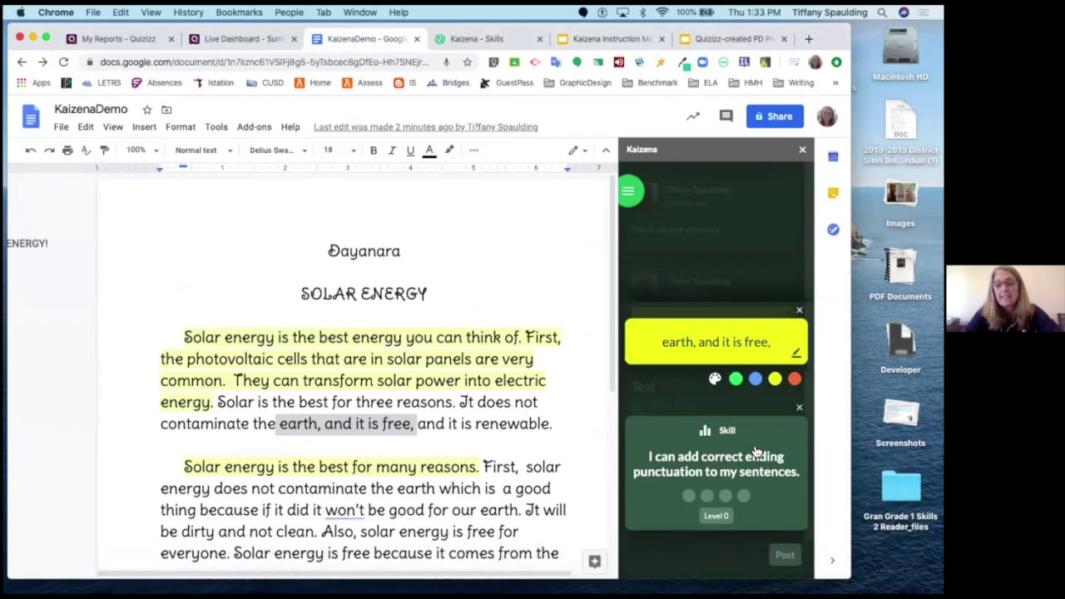
{"action": "left_click", "coordinate": [706, 497]}
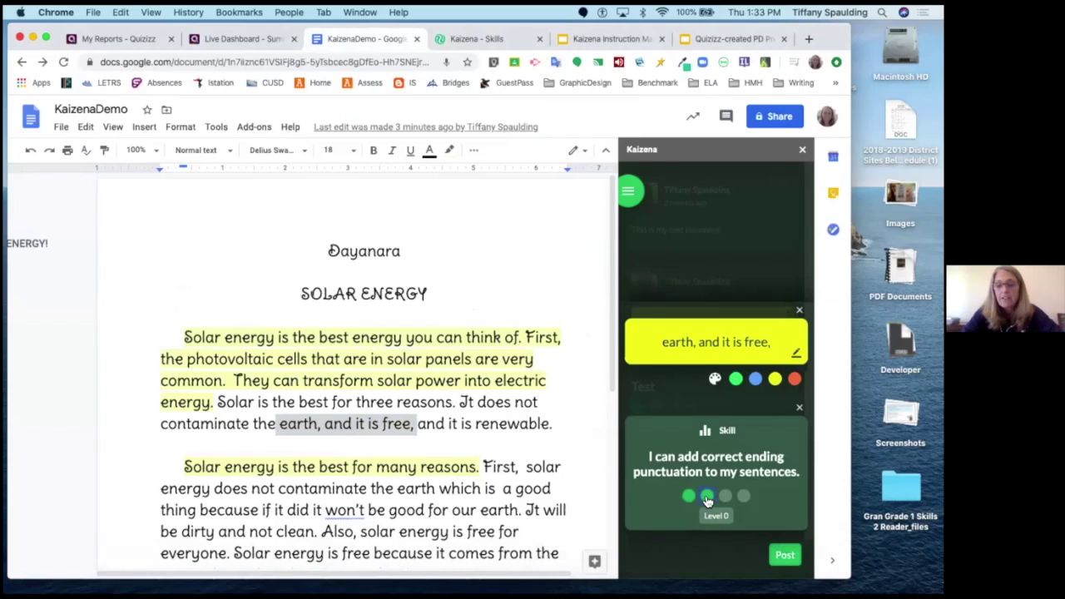
{"action": "left_click", "coordinate": [689, 496]}
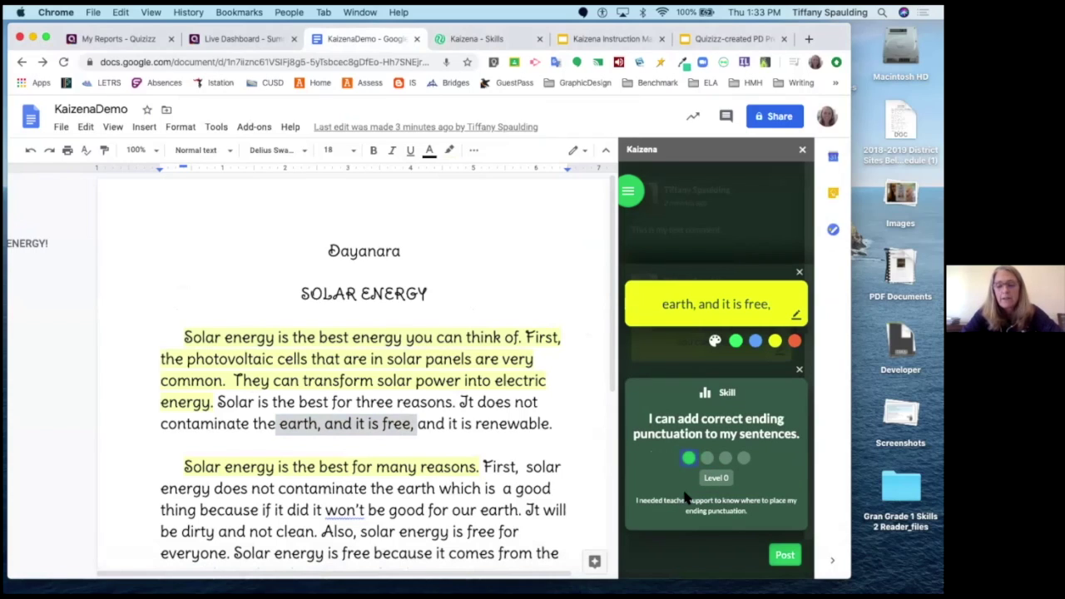
{"action": "left_click", "coordinate": [785, 557]}
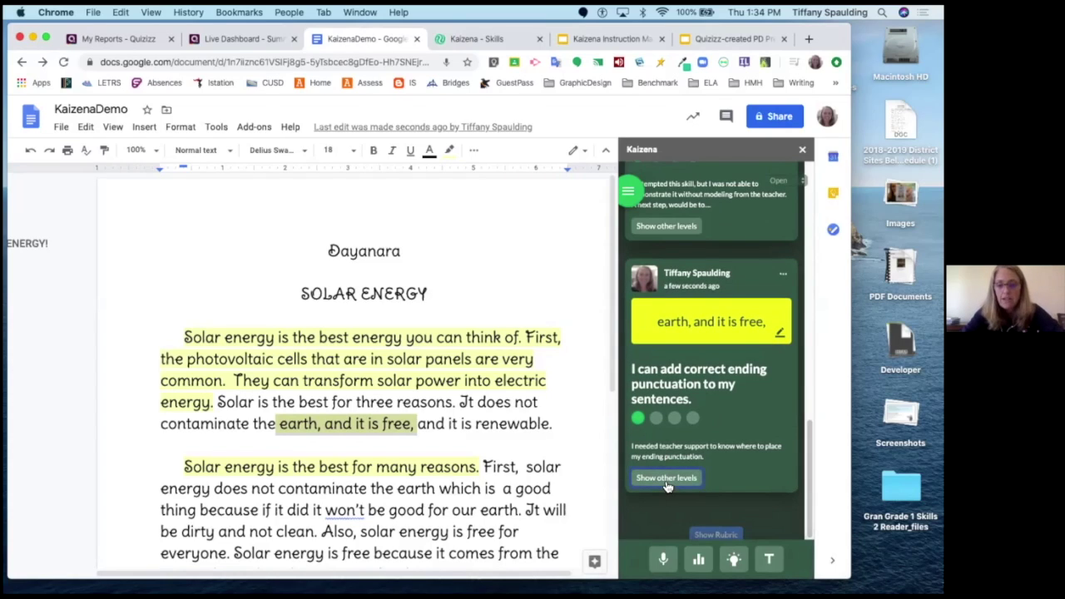
{"action": "left_click", "coordinate": [666, 479]}
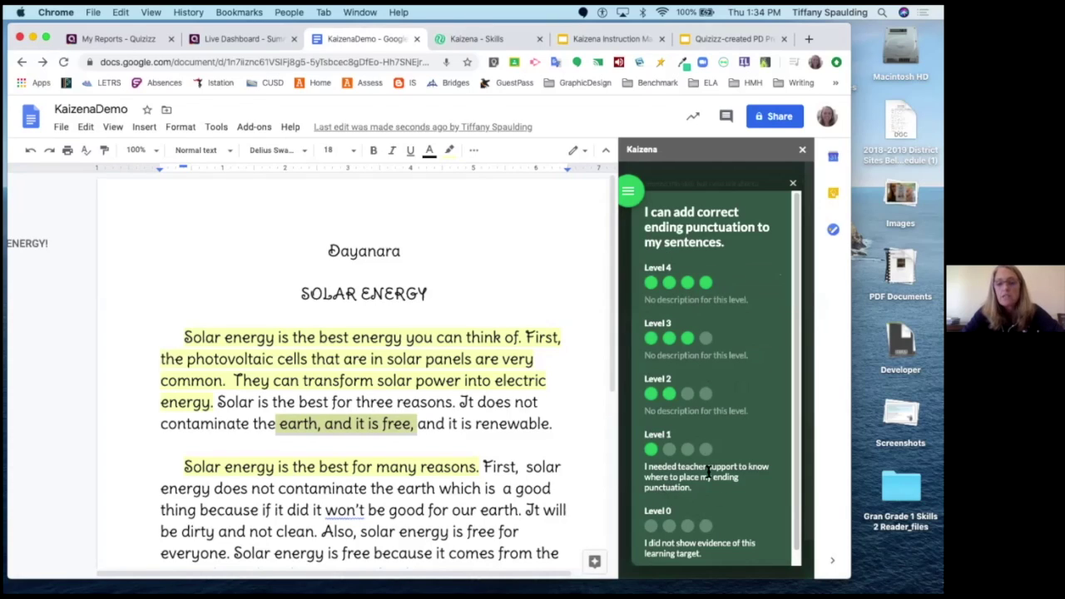
{"action": "left_click", "coordinate": [793, 183]}
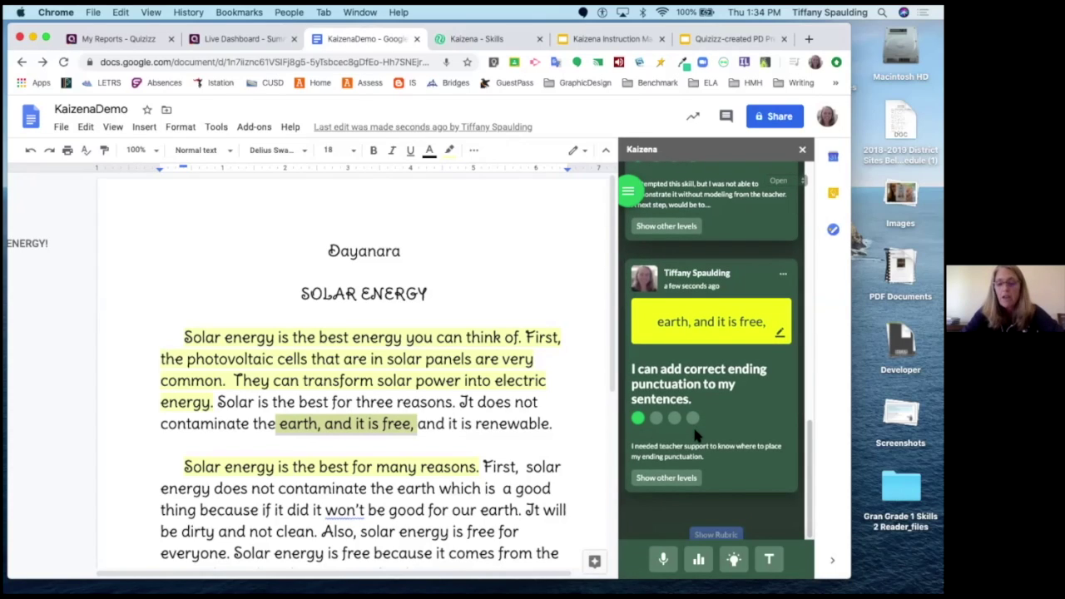
{"action": "left_click", "coordinate": [715, 536]}
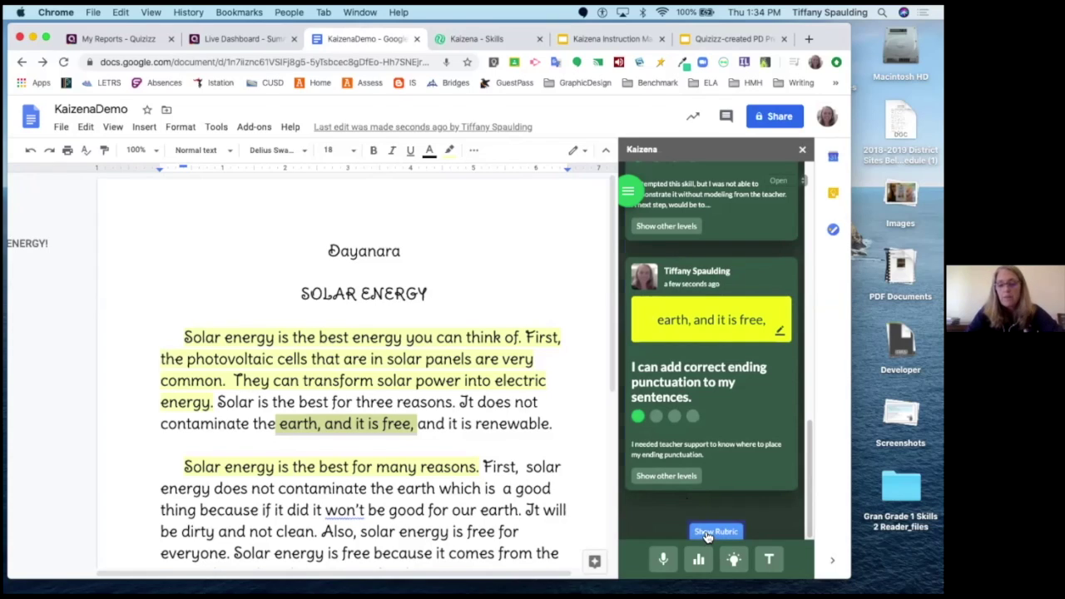
{"action": "left_click", "coordinate": [705, 534]}
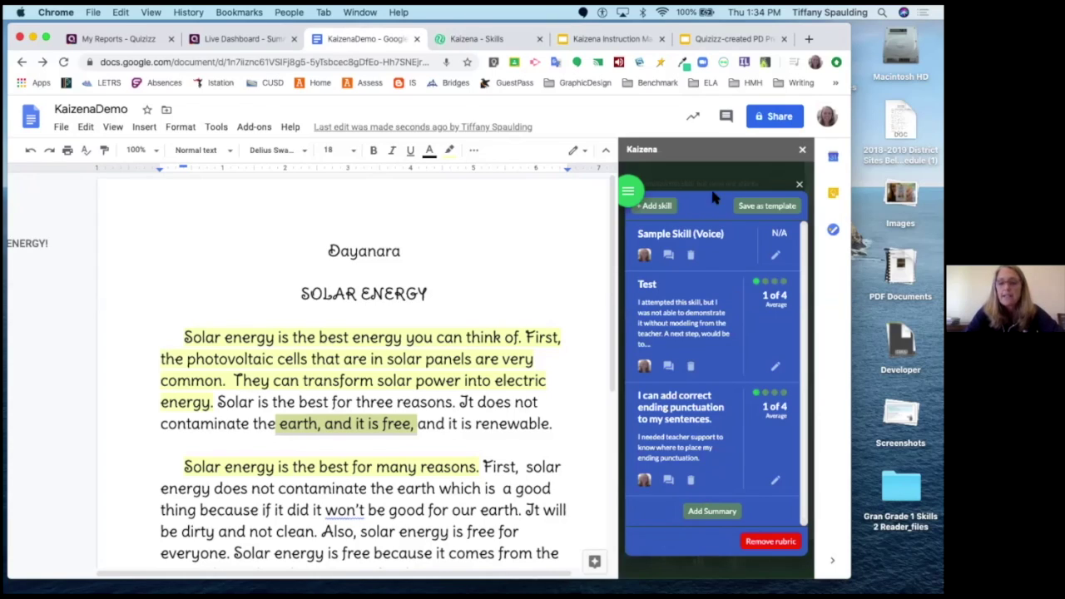
- Remove the current Kaizena rubric and confirm the removal with OK
{"action": "left_click", "coordinate": [754, 543]}
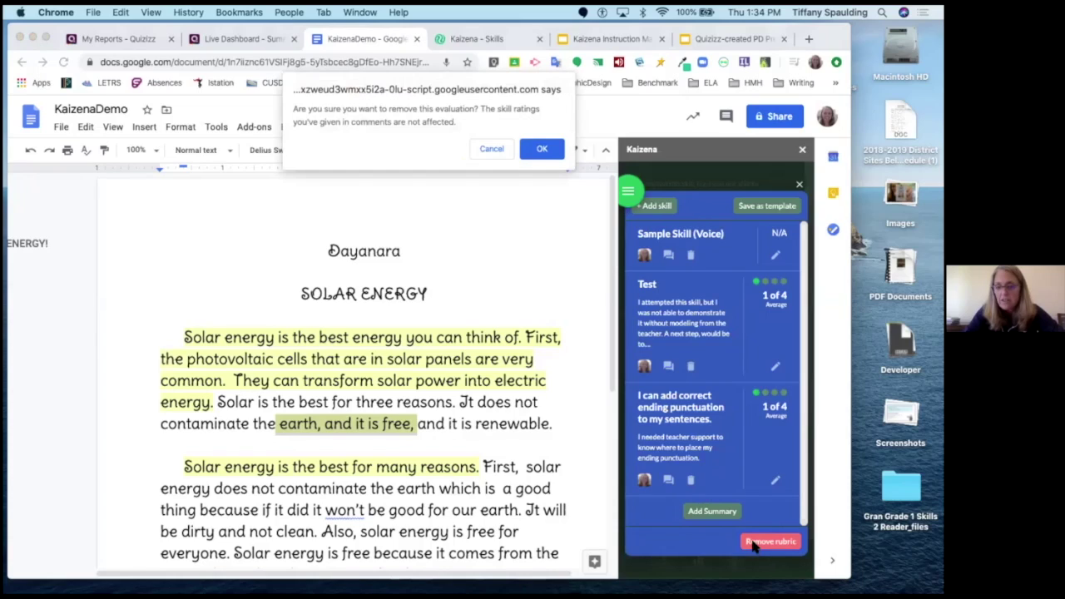
{"action": "left_click", "coordinate": [541, 148]}
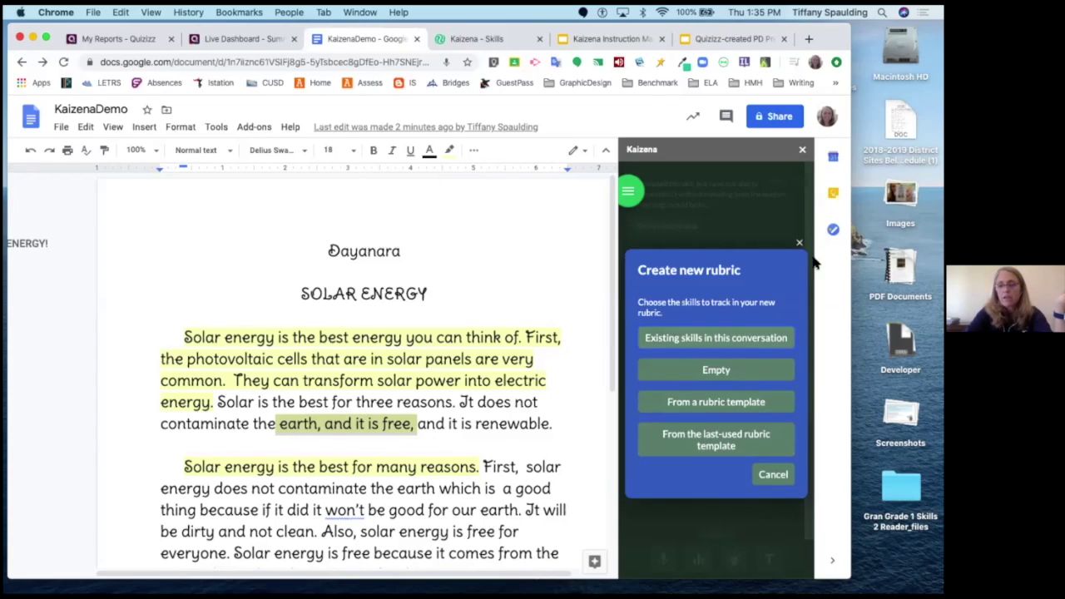
- Recreate the rubric from the existing punctuation and Test skills, leaving it without a Summary, and close it
{"action": "left_click", "coordinate": [703, 341]}
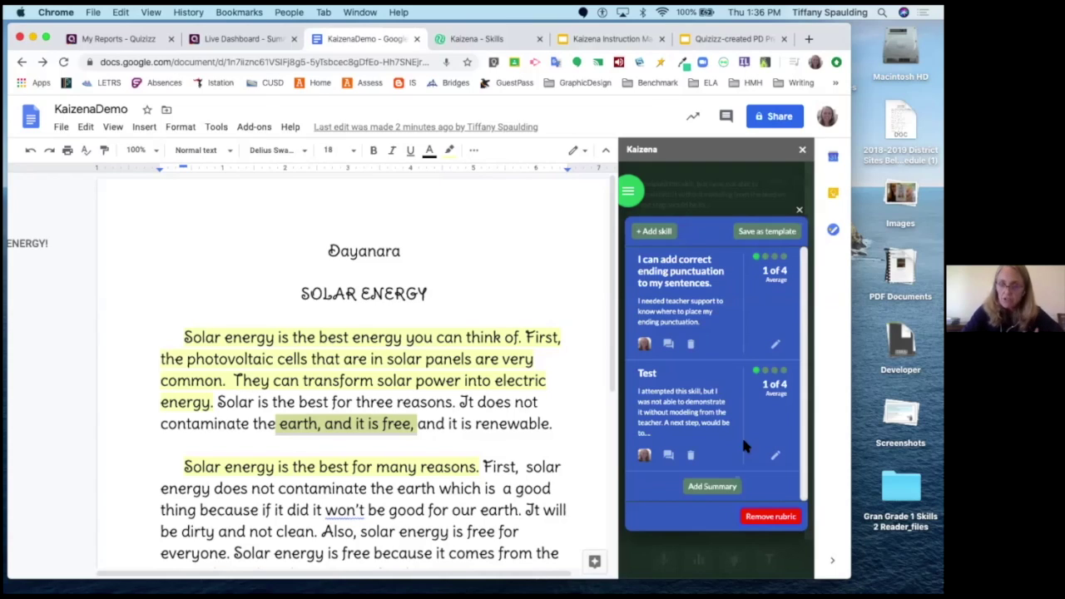
{"action": "left_click", "coordinate": [724, 492]}
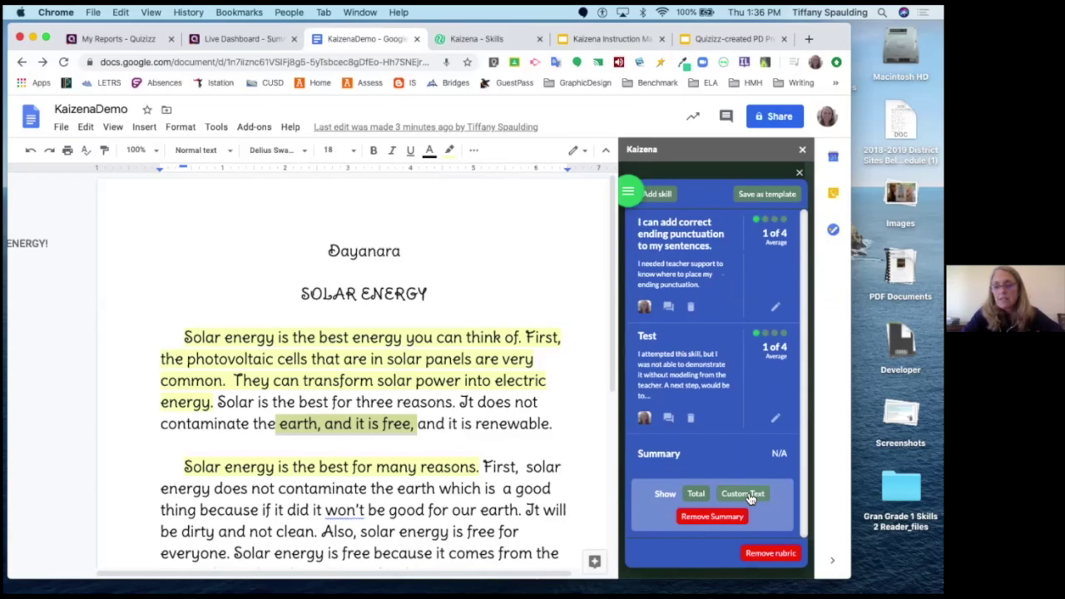
{"action": "left_click", "coordinate": [707, 516]}
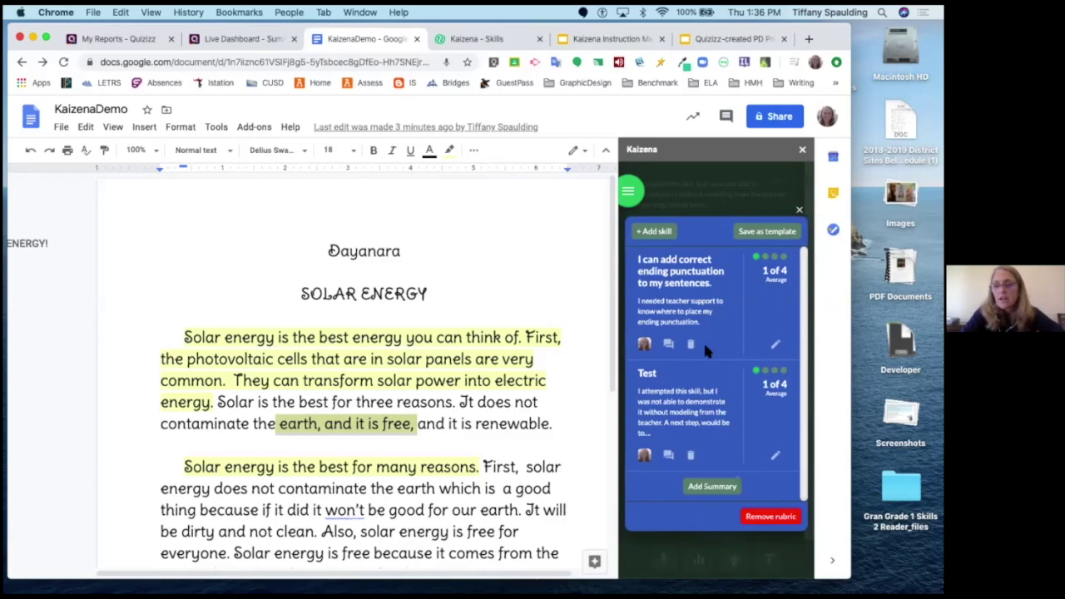
{"action": "left_click", "coordinate": [799, 211]}
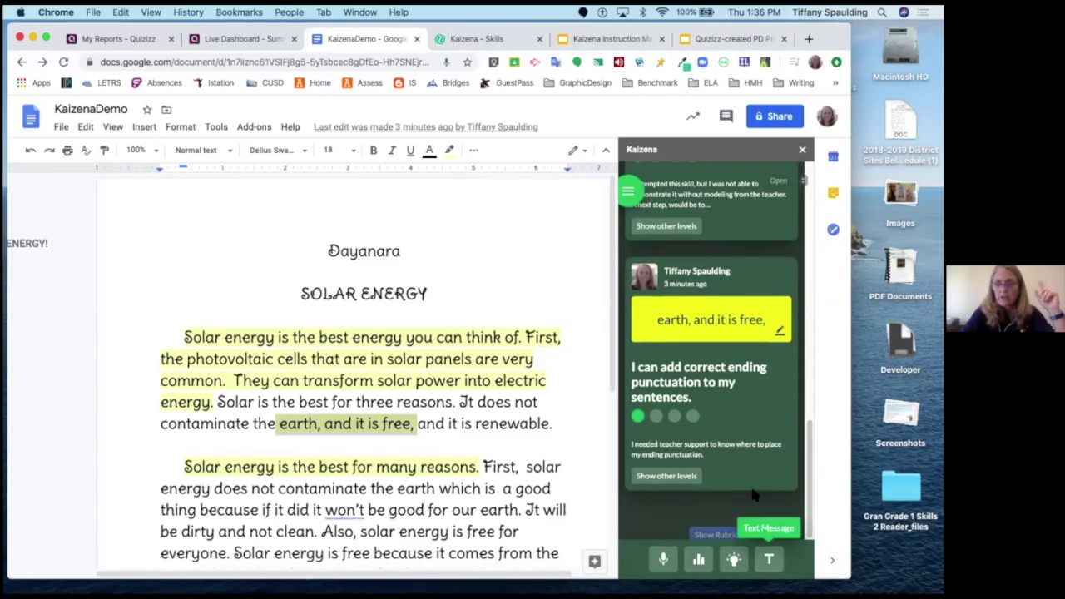
- Edit the comment 'This is my text comment.' and add a new line after its text
{"action": "scroll", "coordinate": [742, 358], "scroll_direction": "up", "scroll_amount": 3}
{"action": "scroll", "coordinate": [738, 349], "scroll_direction": "up", "scroll_amount": 4}
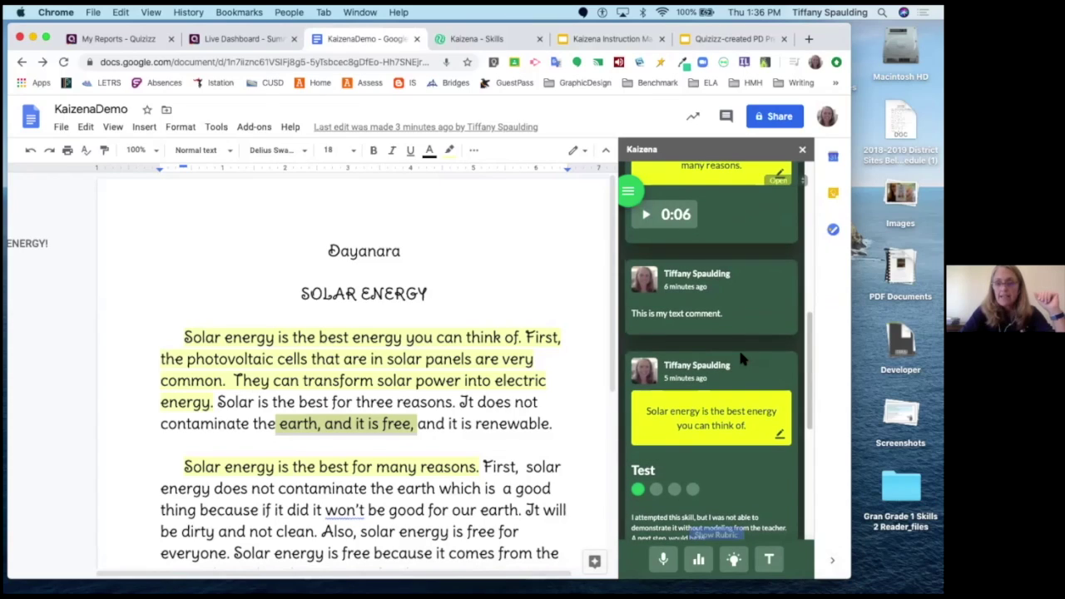
{"action": "mouse_move", "coordinate": [734, 377]}
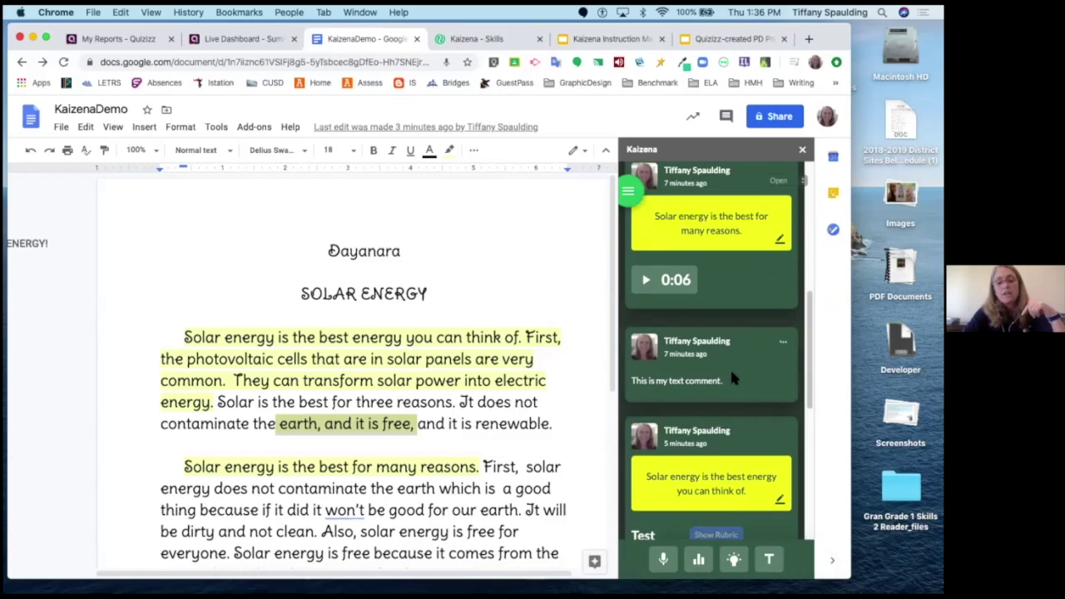
{"action": "scroll", "coordinate": [733, 377], "scroll_direction": "down", "scroll_amount": 1}
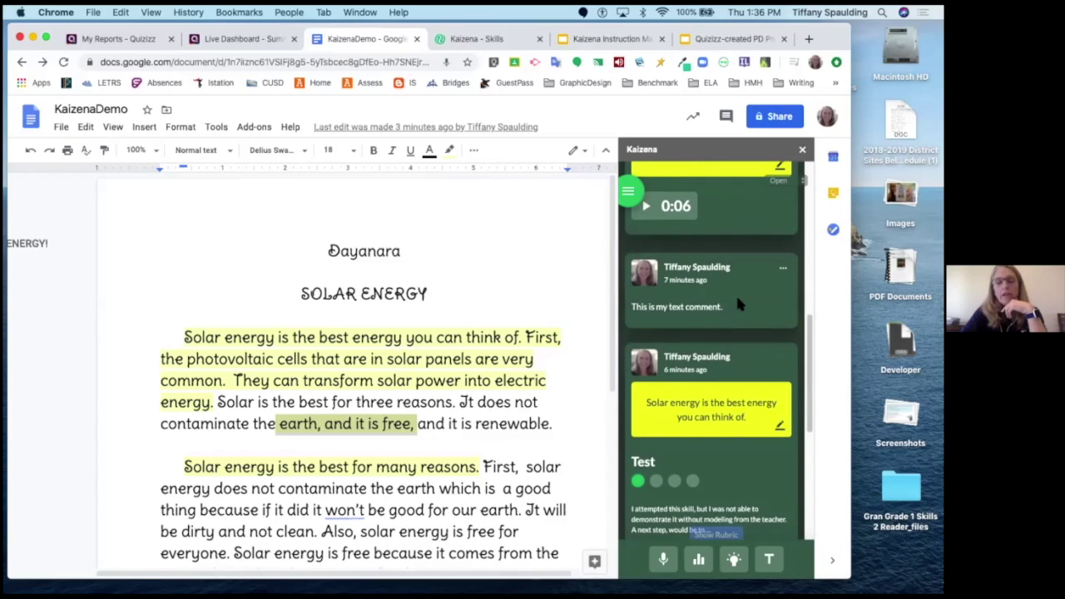
{"action": "left_click", "coordinate": [784, 272]}
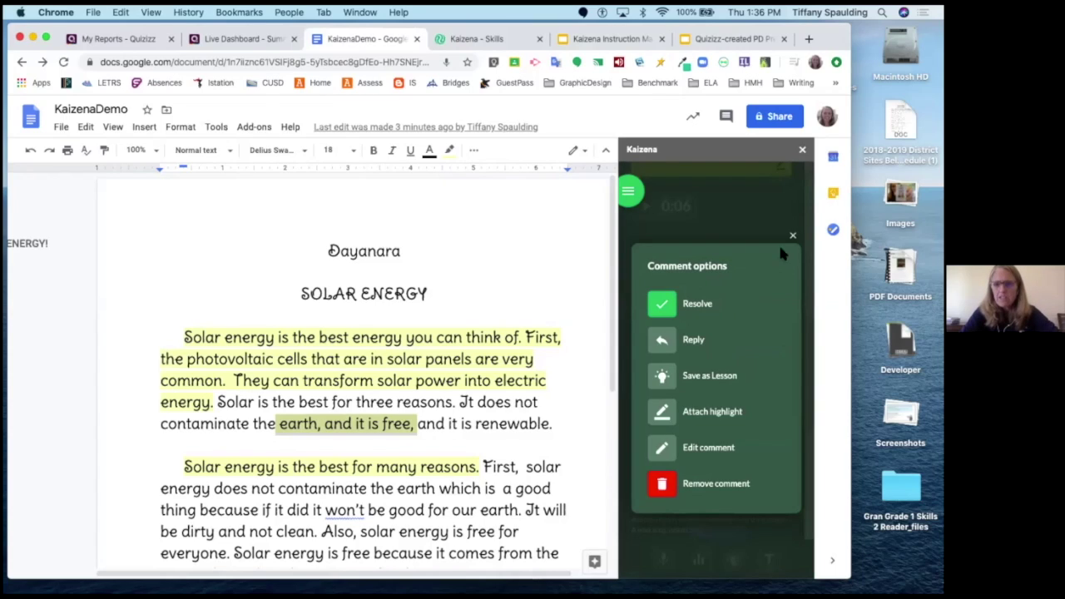
{"action": "left_click", "coordinate": [793, 236]}
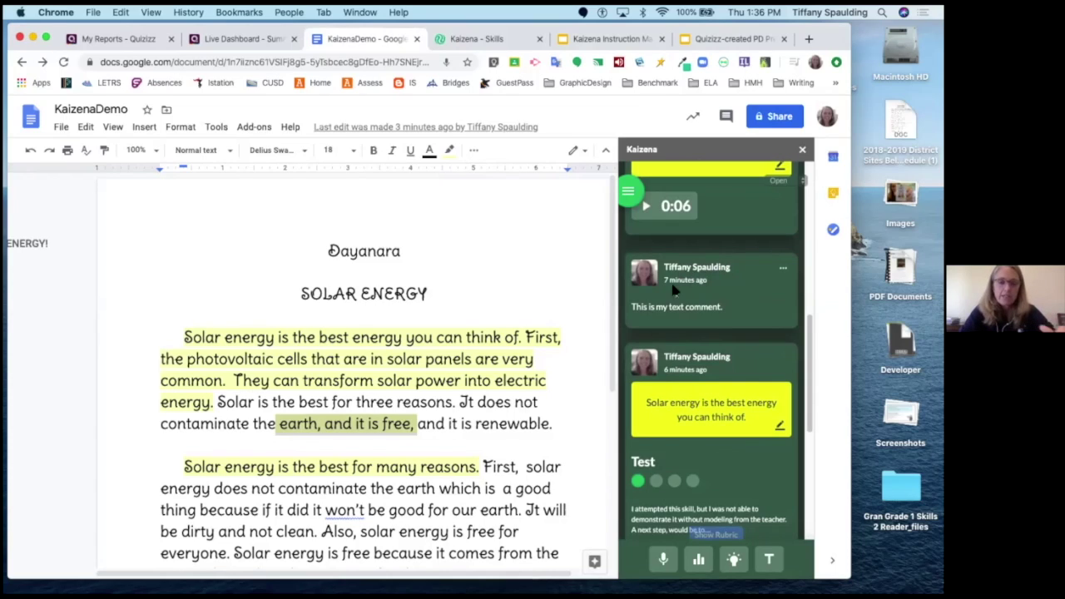
{"action": "left_click", "coordinate": [783, 271]}
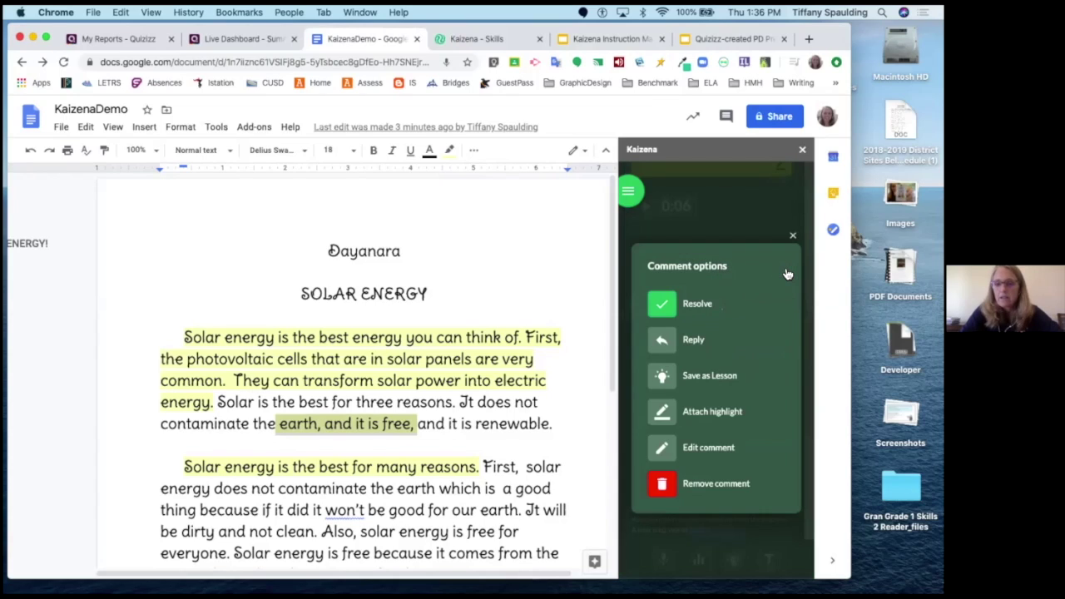
{"action": "left_click", "coordinate": [660, 453]}
{"action": "left_click", "coordinate": [770, 368]}
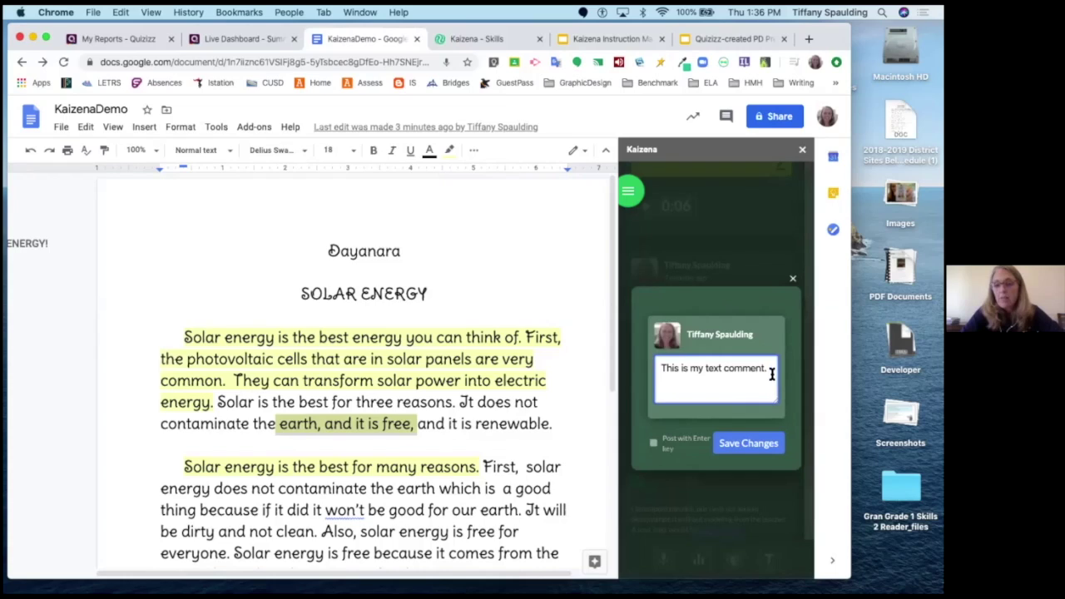
{"action": "key", "text": "Return"}
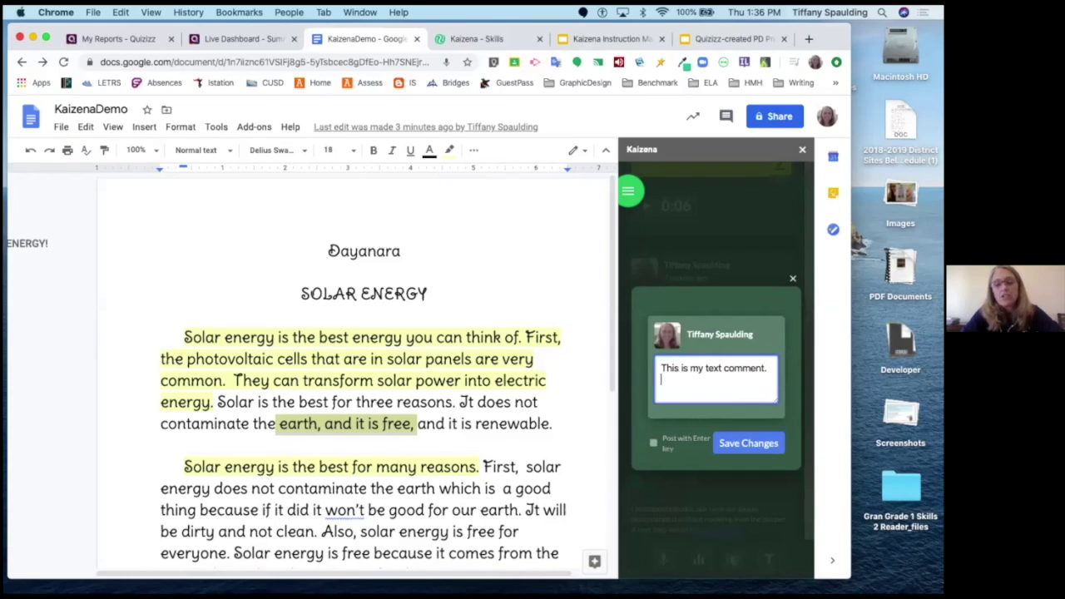